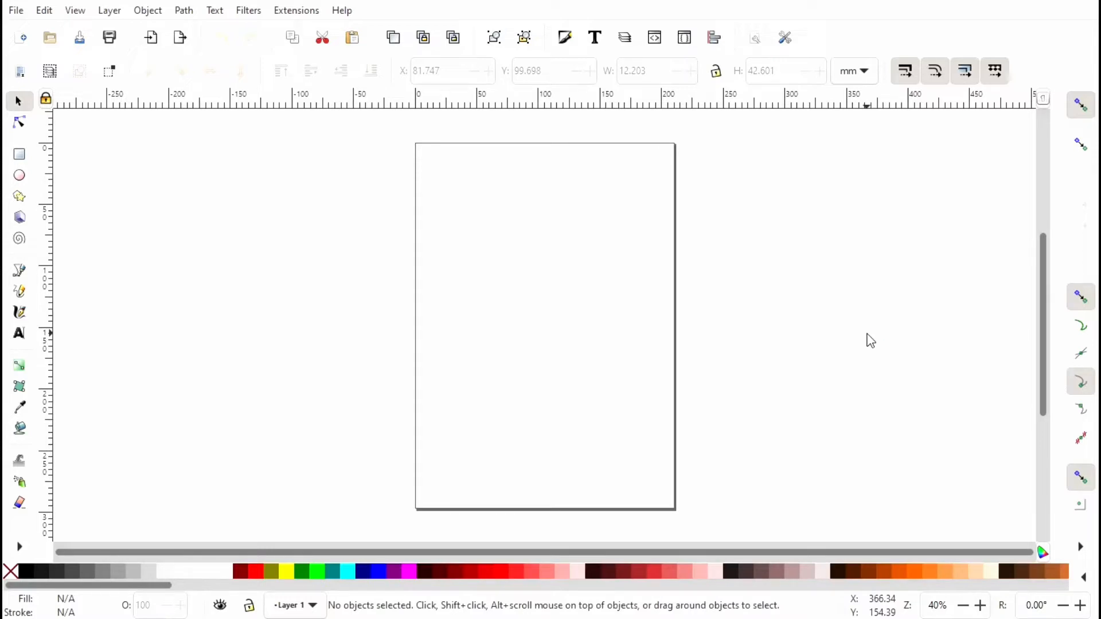
Step: Set the document's display units to px and turn off the page border in the document properties
left_click(16, 11)
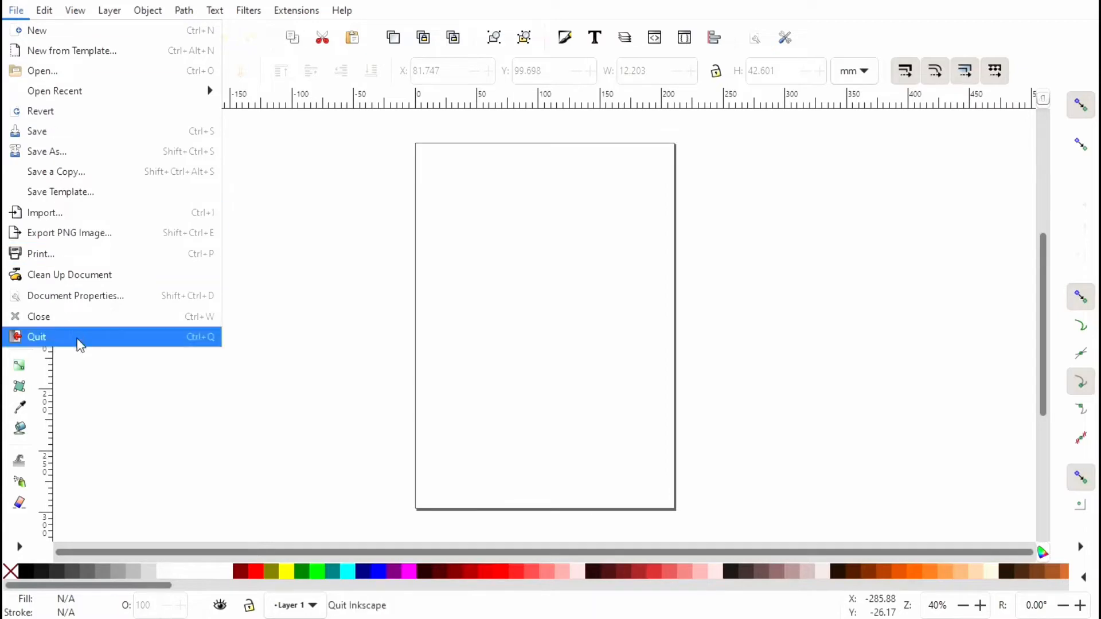
left_click(96, 296)
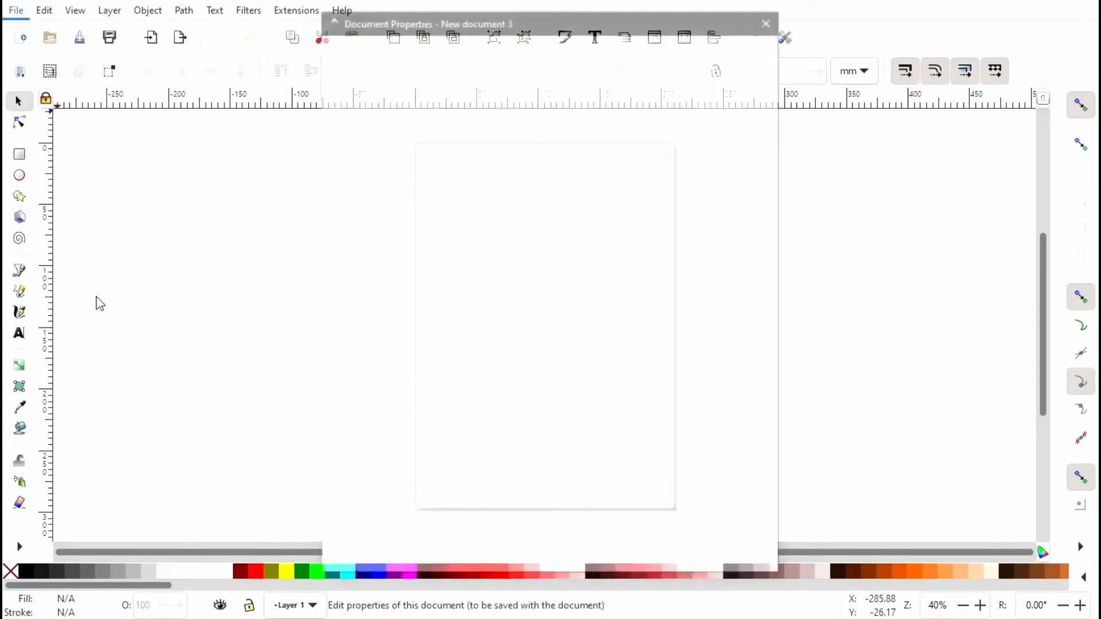
left_click_drag(624, 30, 860, 24)
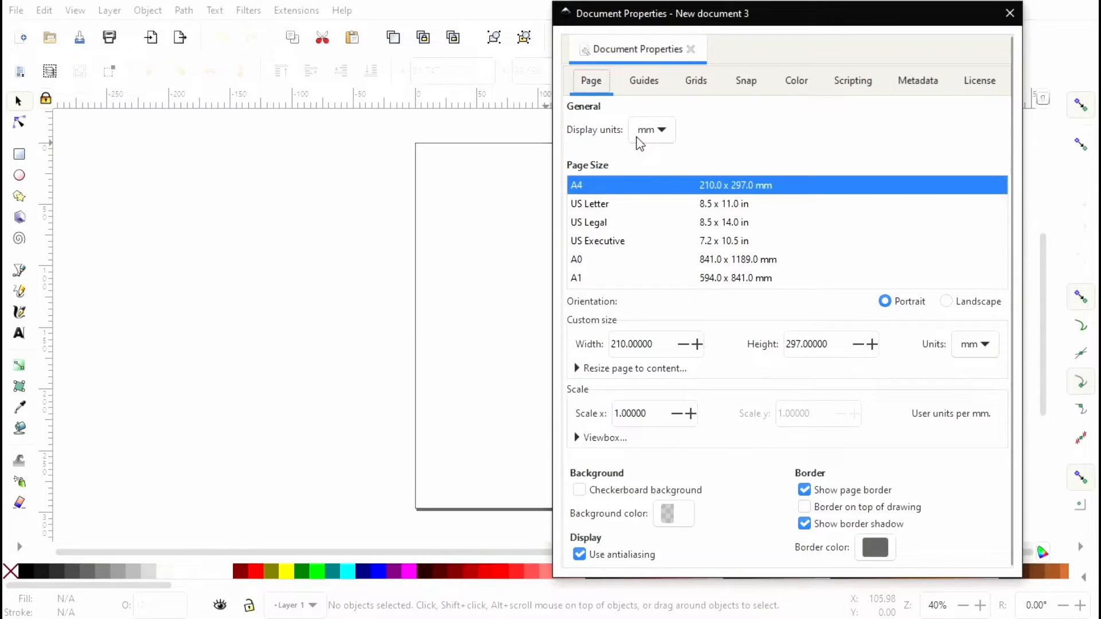
left_click(663, 138)
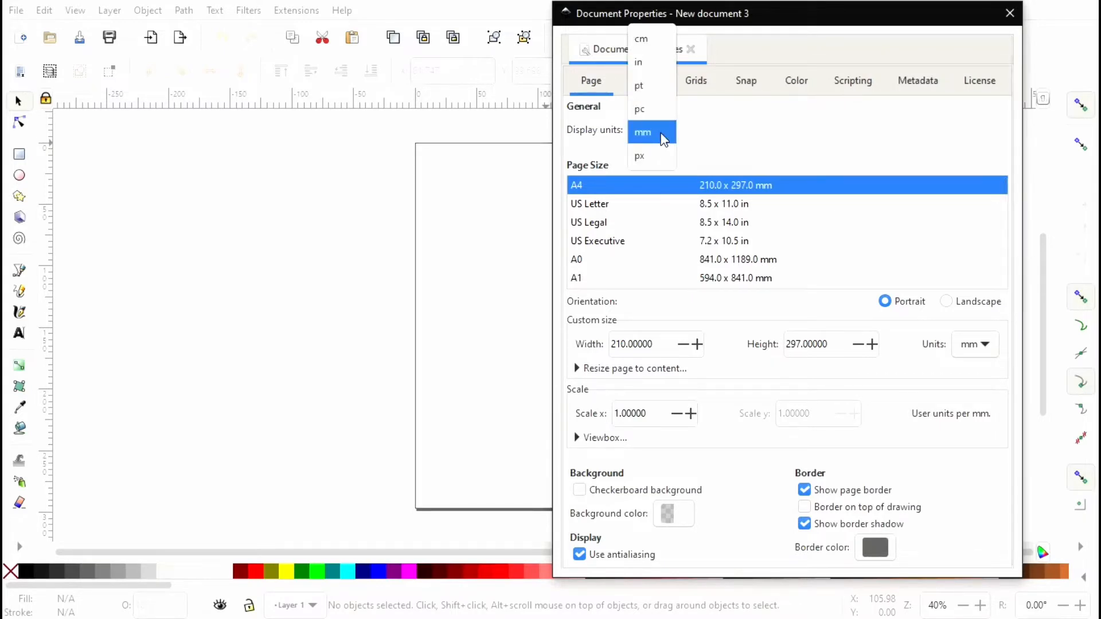
left_click(644, 155)
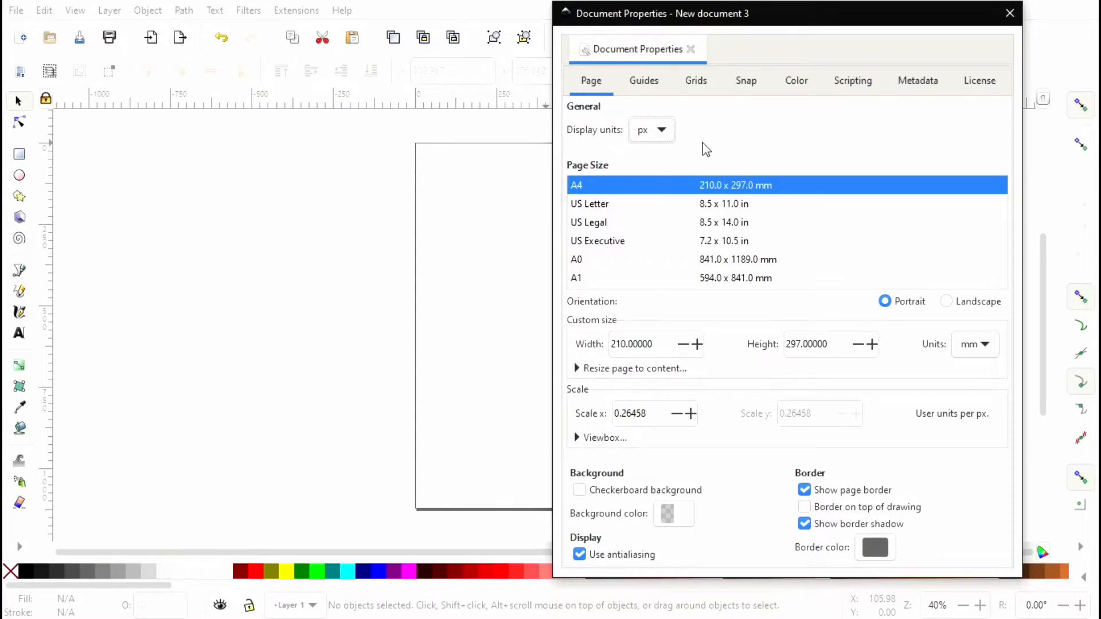
left_click_drag(784, 18, 847, 20)
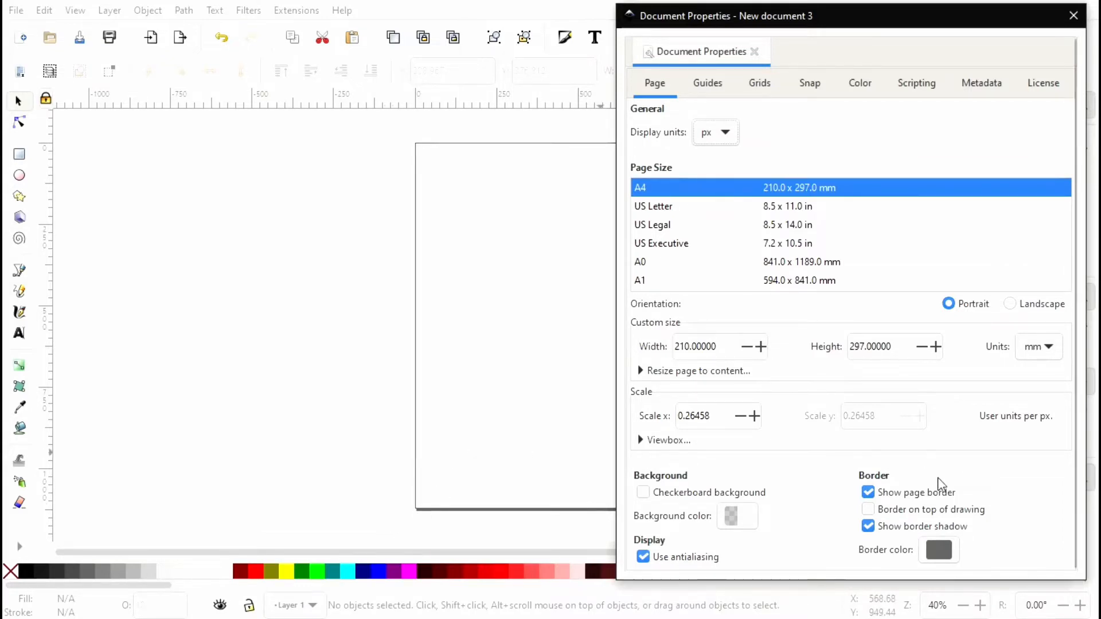
left_click(869, 493)
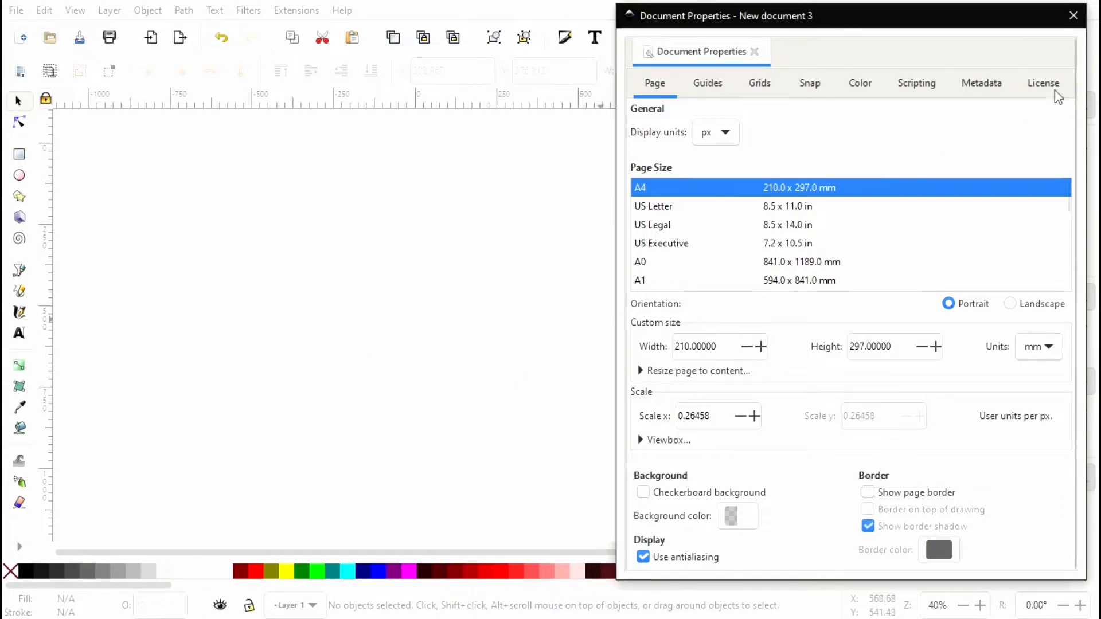
left_click(1073, 15)
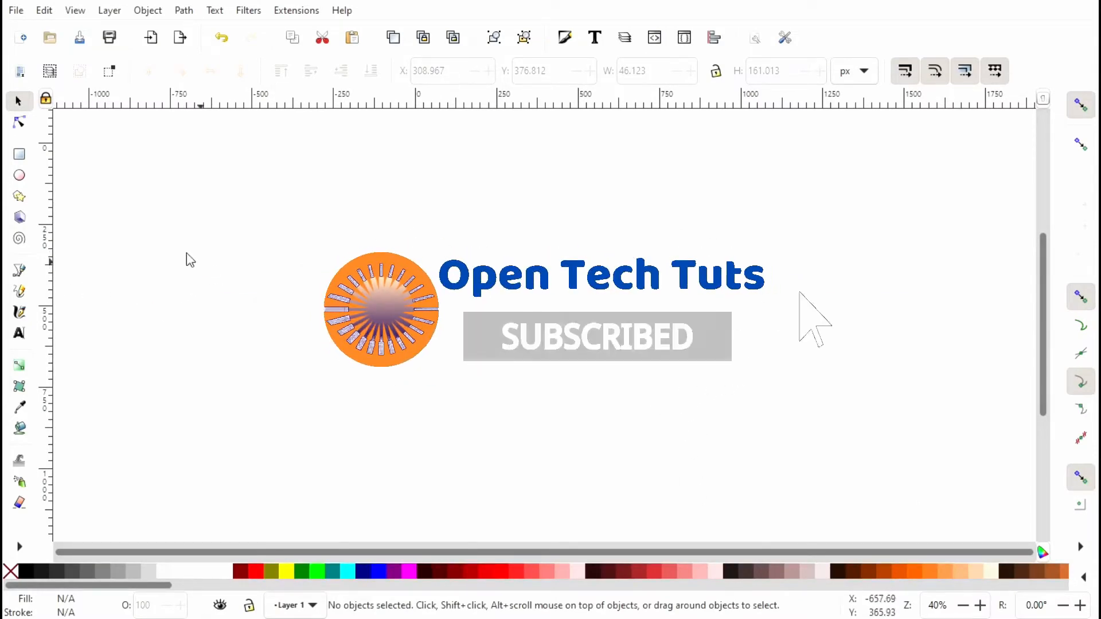
Step: Draw a dark blue circle about 59 px in diameter on the left part of the canvas
left_click(21, 179)
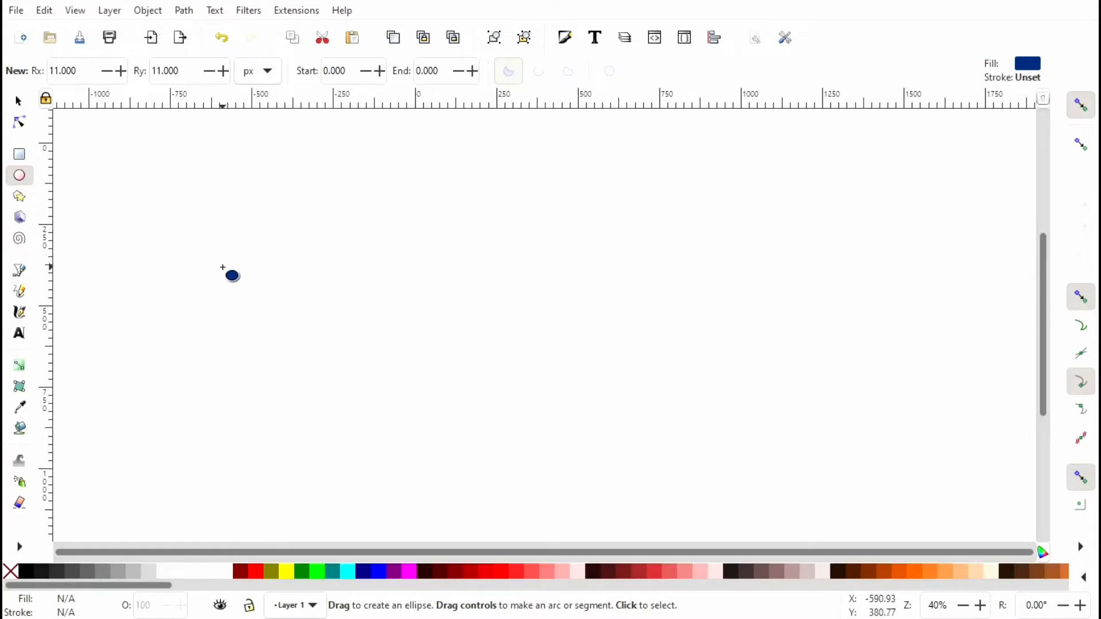
left_click_drag(200, 259, 248, 305)
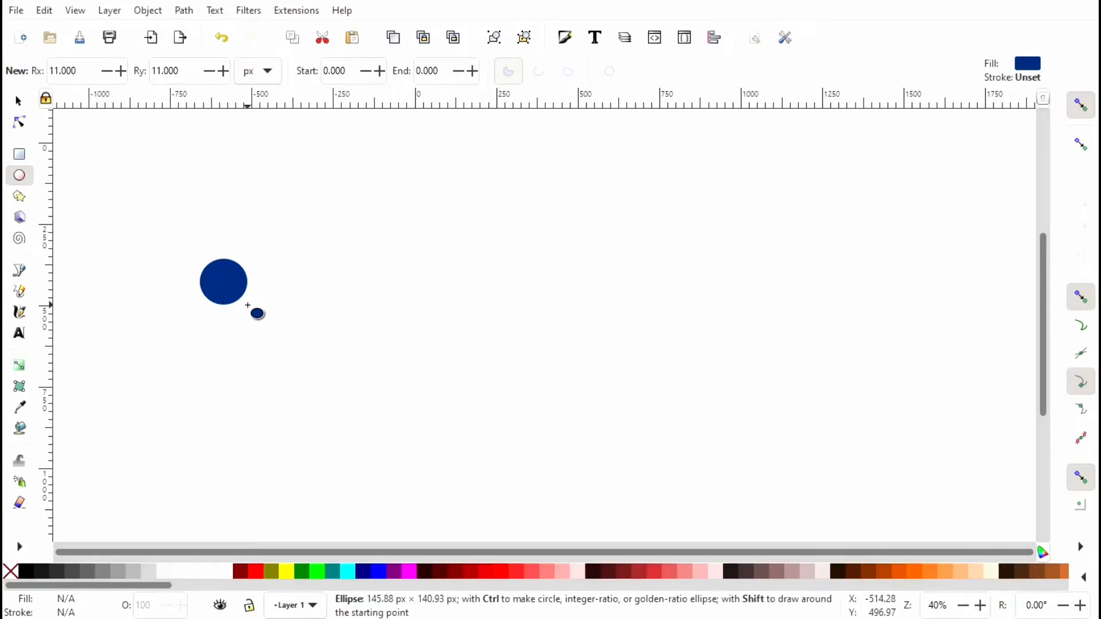
left_click_drag(248, 305, 209, 270)
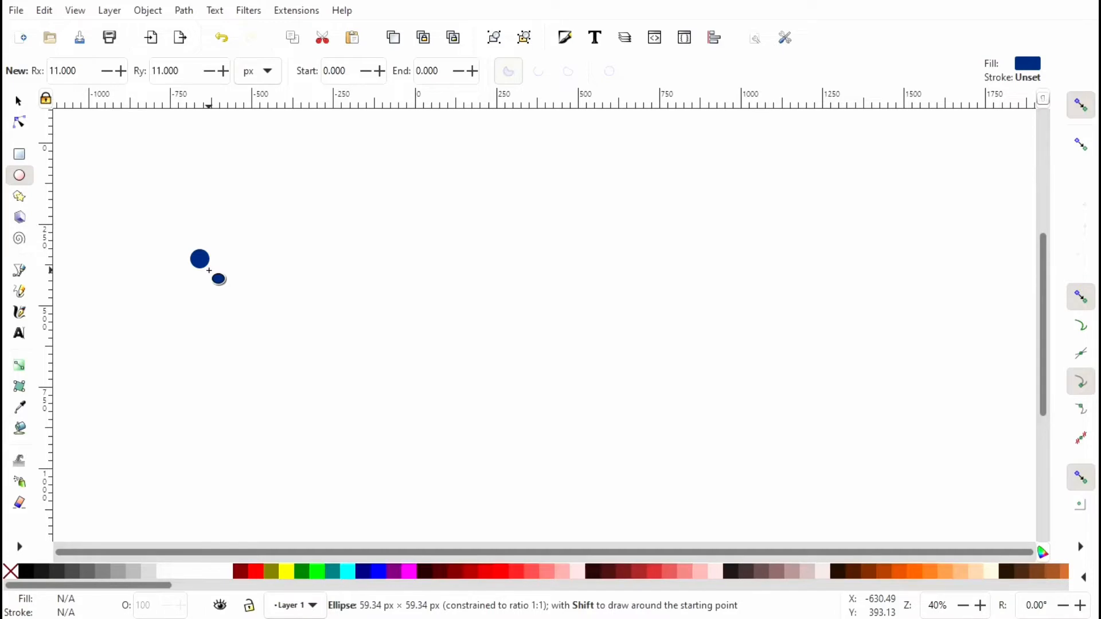
left_click_drag(209, 270, 210, 270)
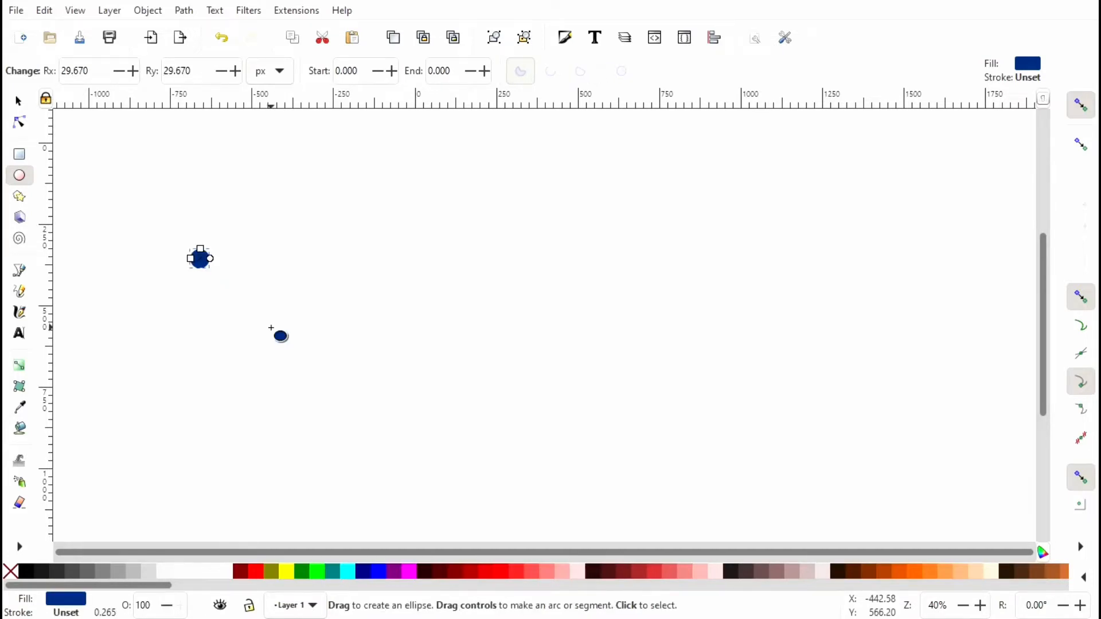
Step: Move the circle to about X -497, Y 457 px and convert it from an object to a path
left_click(19, 104)
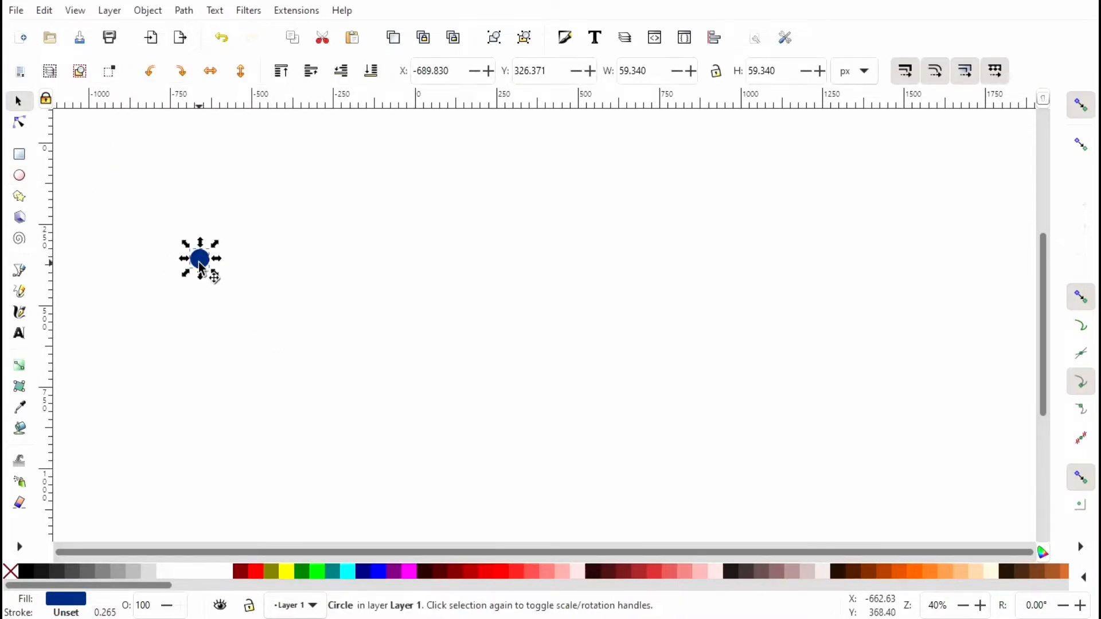
left_click_drag(211, 271, 263, 311)
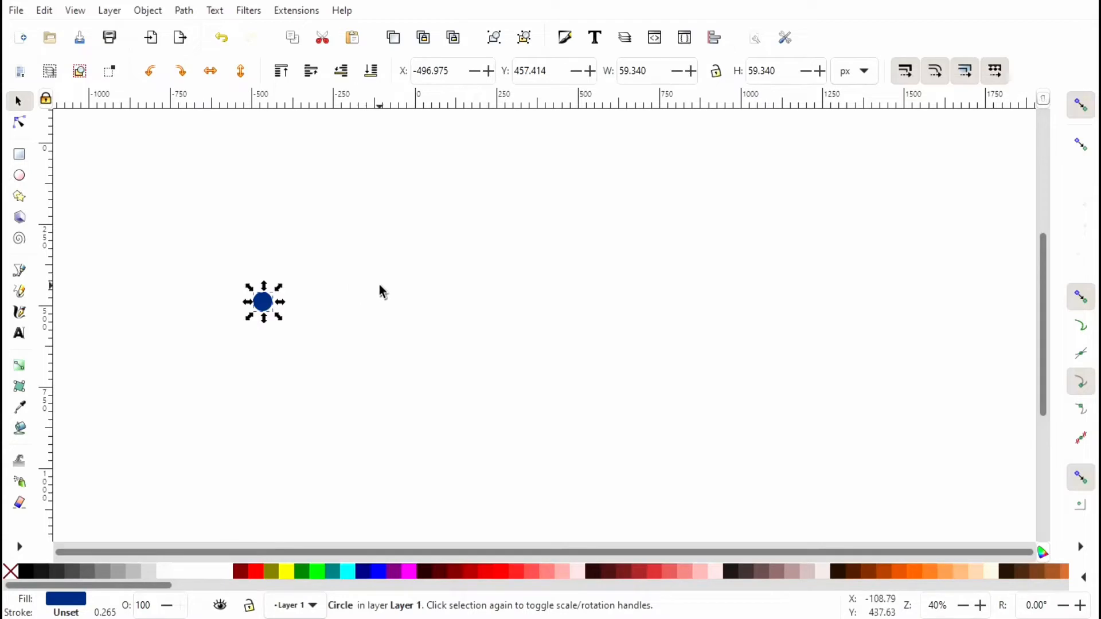
left_click(184, 10)
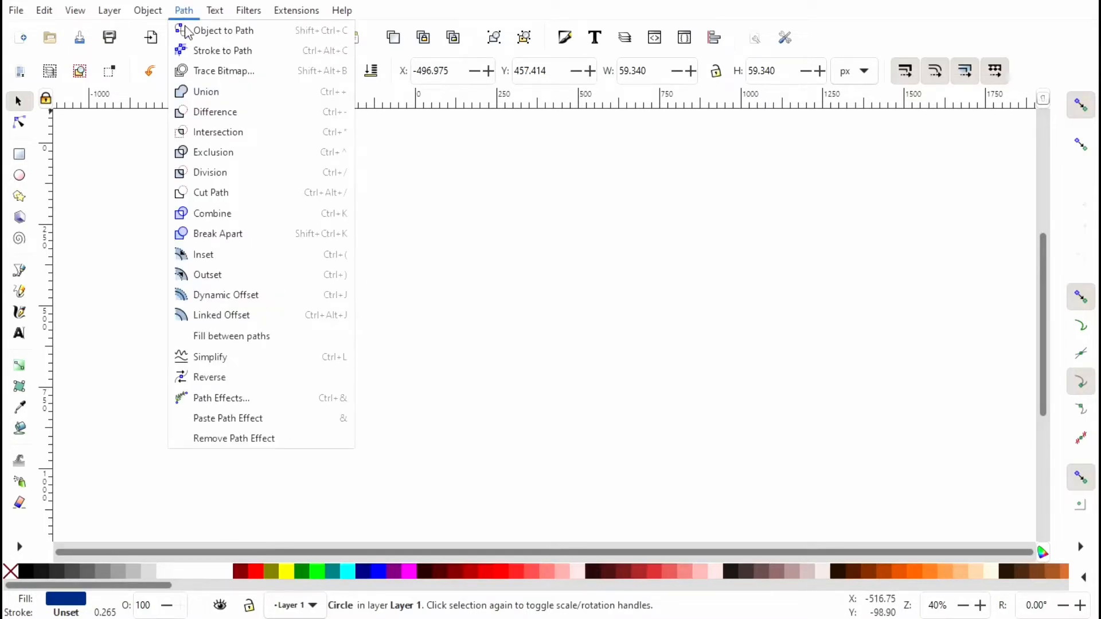
left_click(241, 34)
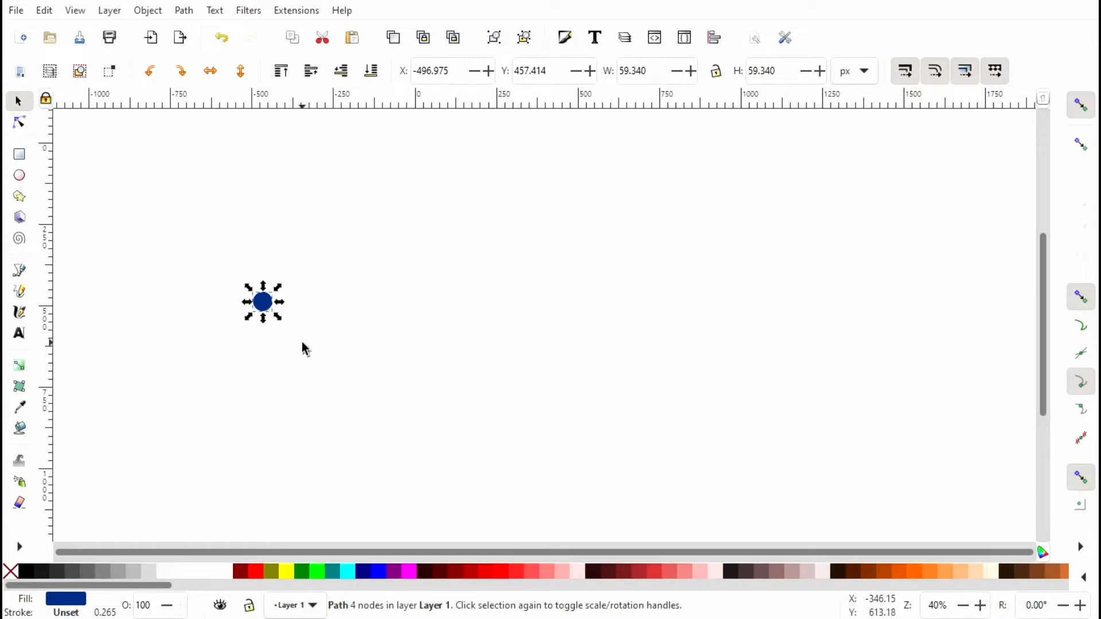
Step: Duplicate the circle path and move the copy about 1286 px horizontally to the right, keeping it level with the original
left_click(44, 10)
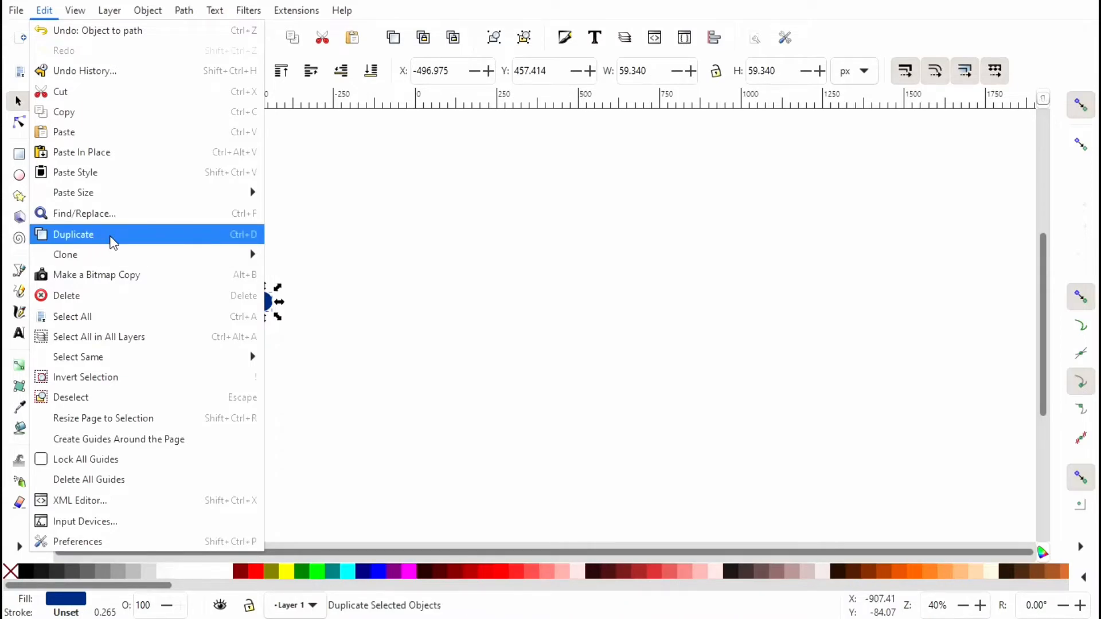
left_click(111, 238)
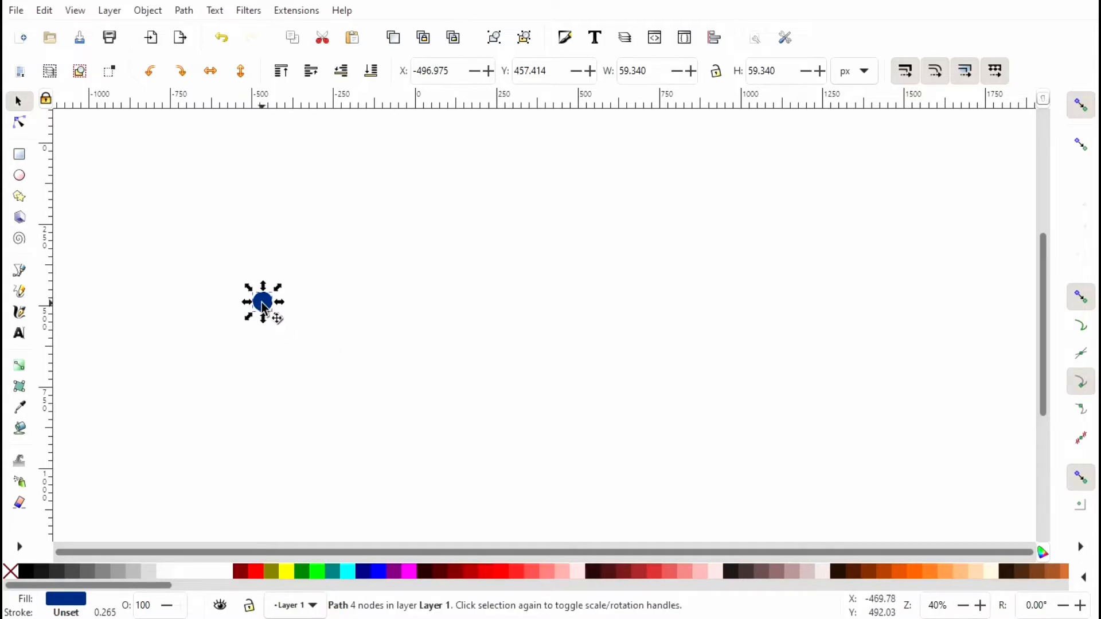
left_click_drag(263, 306, 688, 335)
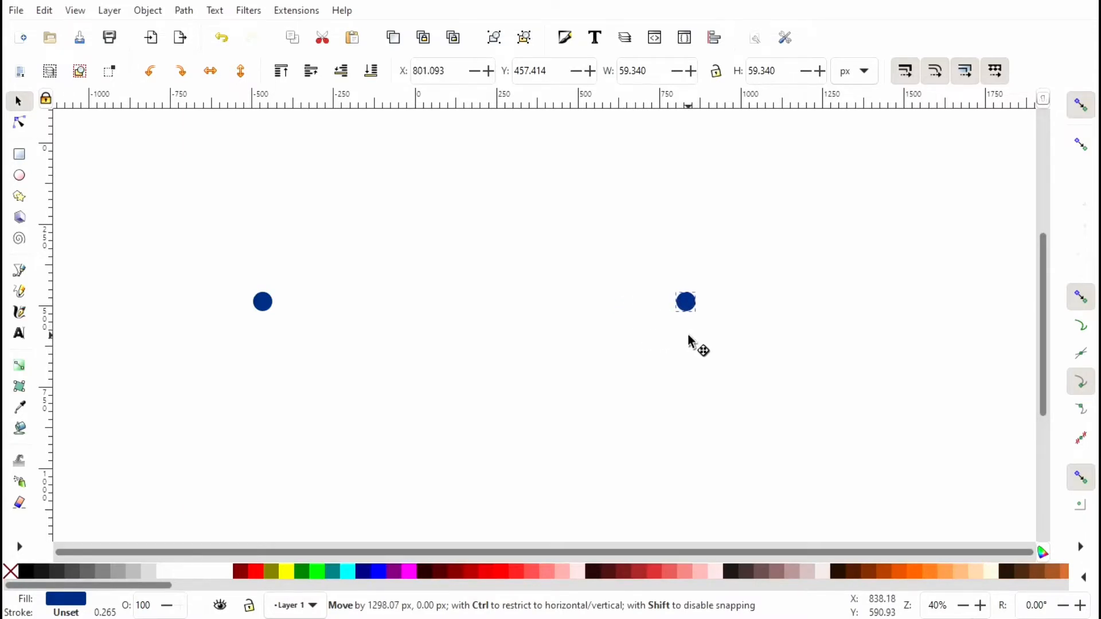
left_click_drag(688, 335, 684, 337)
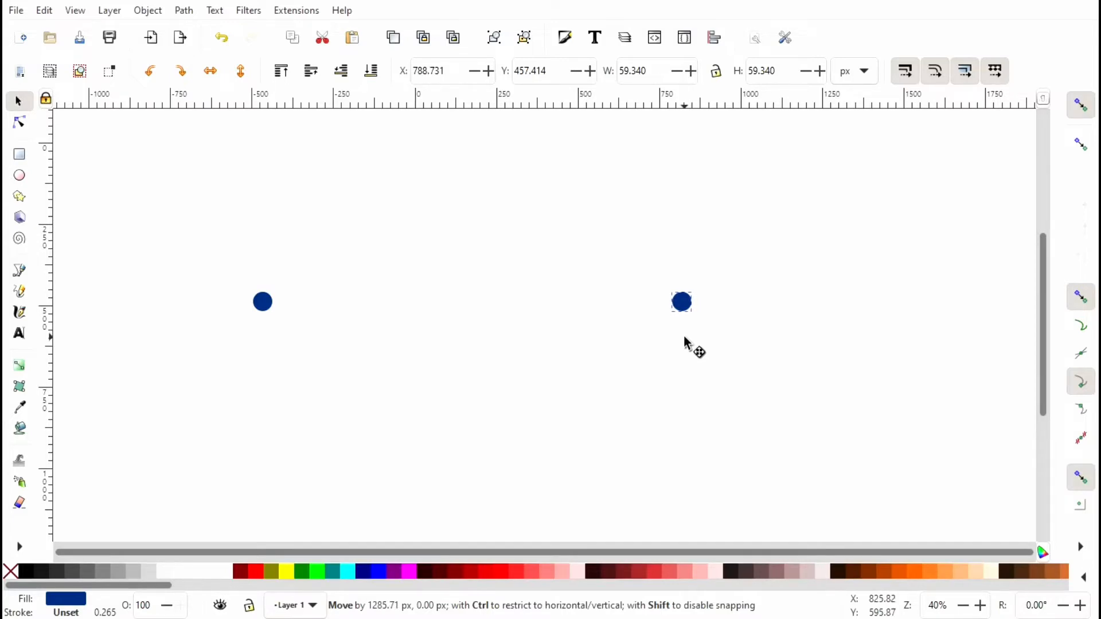
left_click_drag(684, 338, 684, 339)
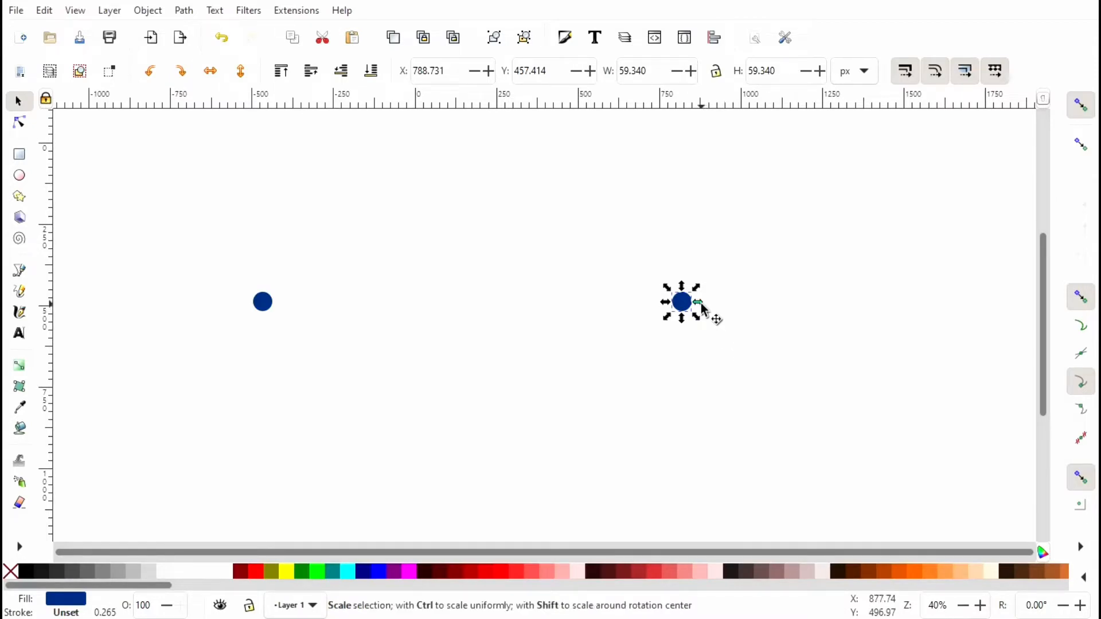
Step: Scale the right-hand circle up proportionally to about 124 px in diameter, then deselect it
left_click_drag(702, 307, 722, 309)
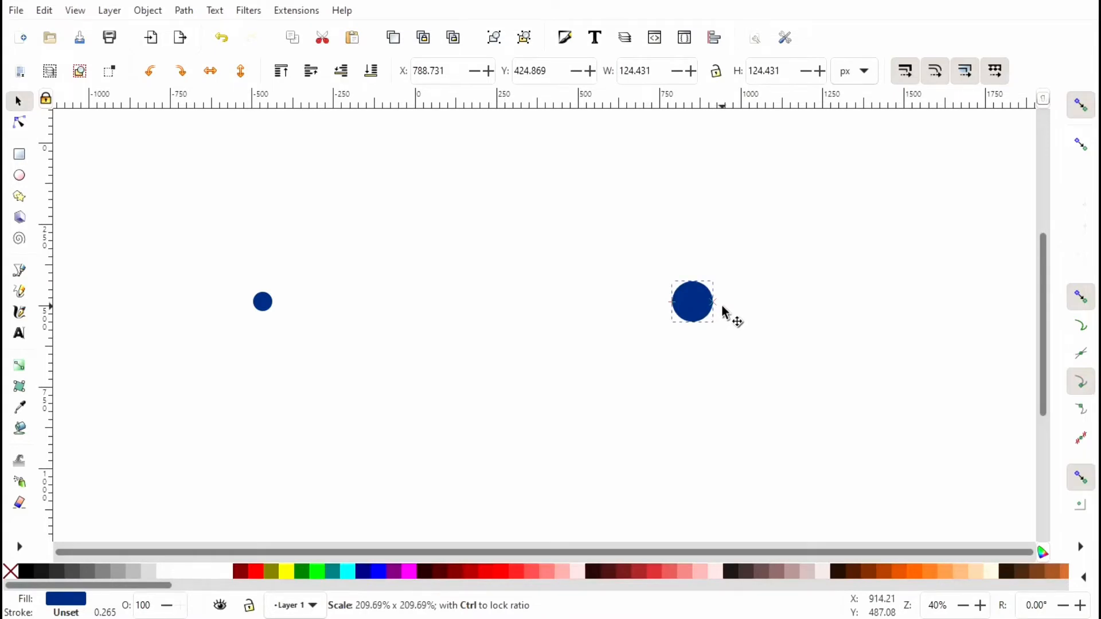
left_click_drag(722, 306, 722, 306)
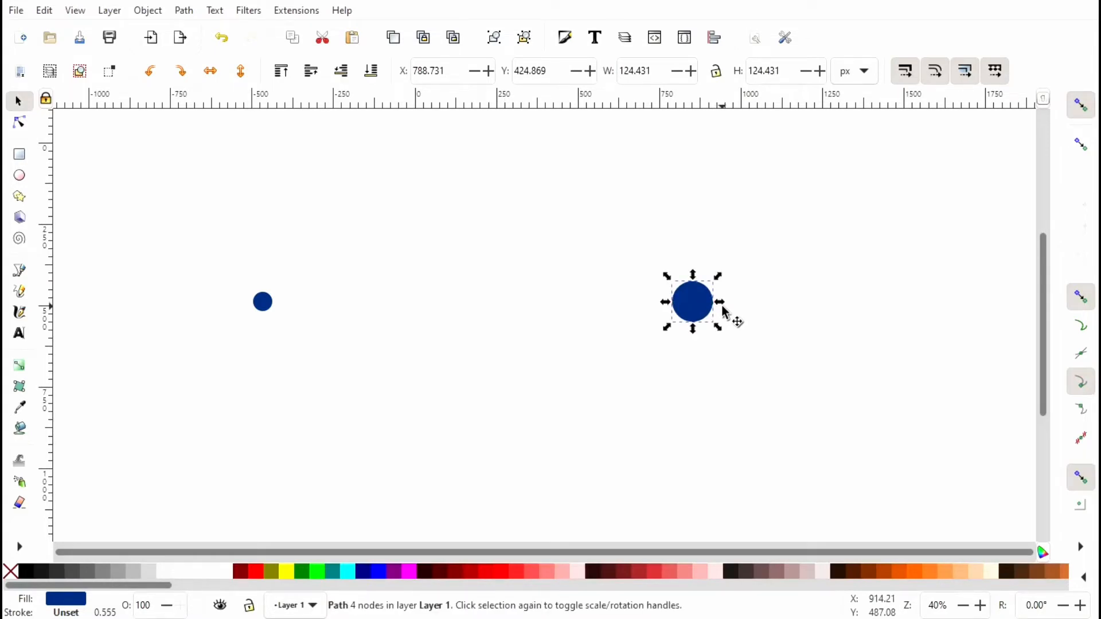
left_click(696, 408)
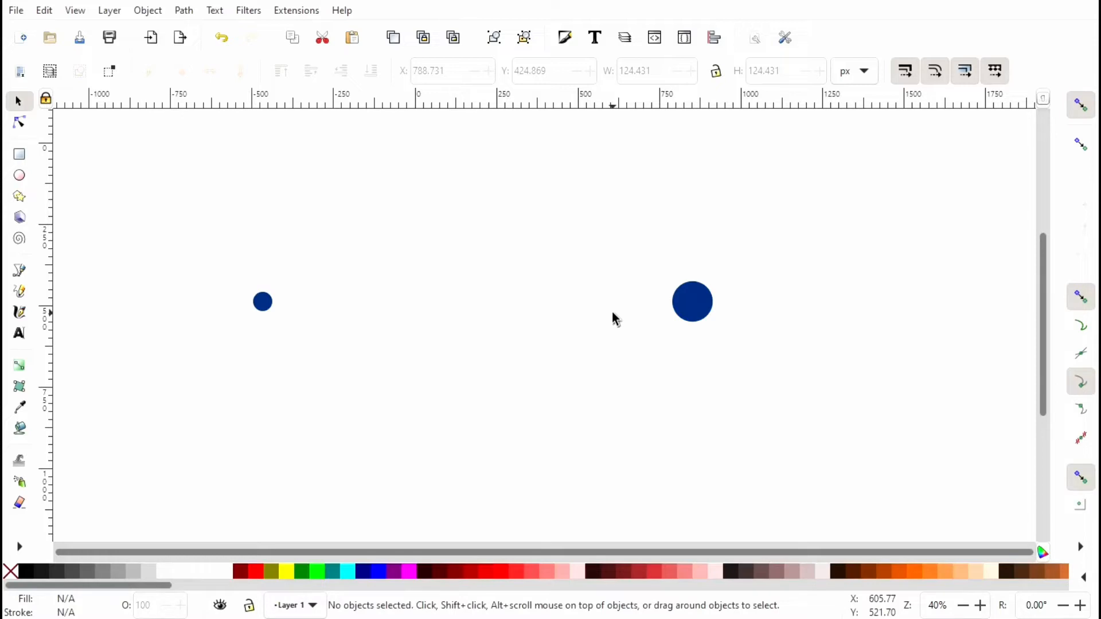
Step: Fill the larger right-hand circle with bright pink from the colour palette and deselect it
left_click(703, 311)
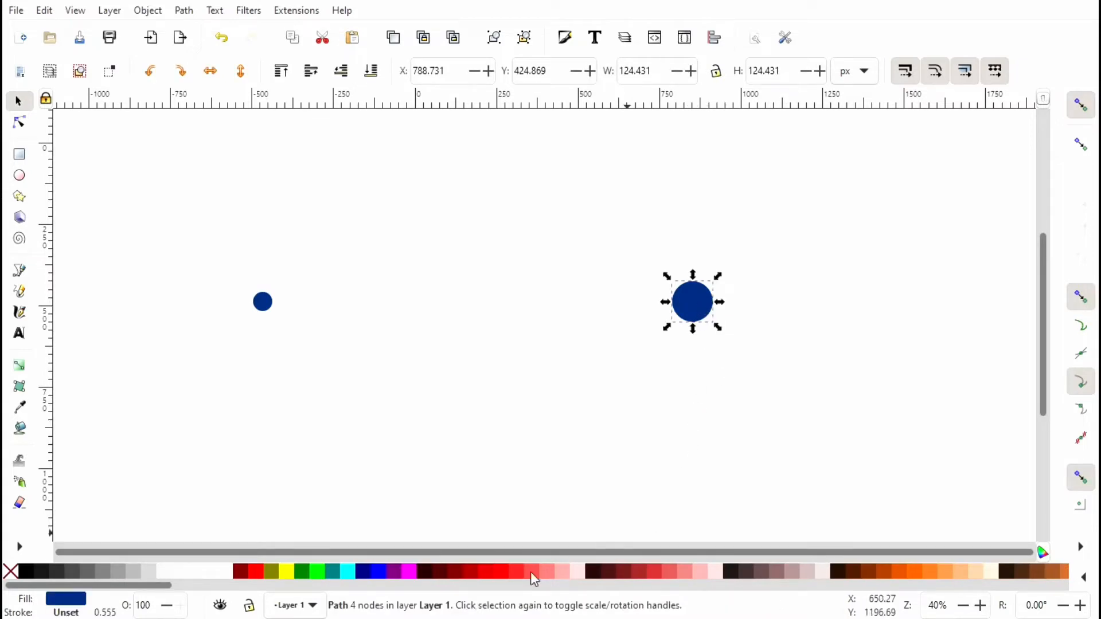
left_click_drag(152, 593, 1022, 601)
left_click(912, 572)
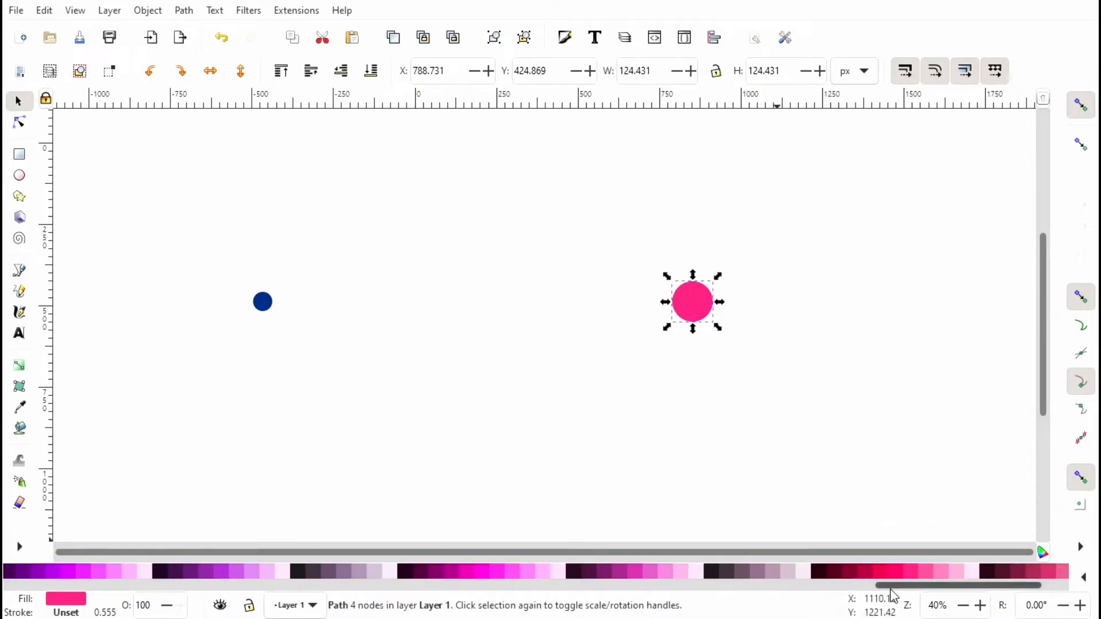
left_click_drag(890, 589, 749, 589)
left_click(586, 402)
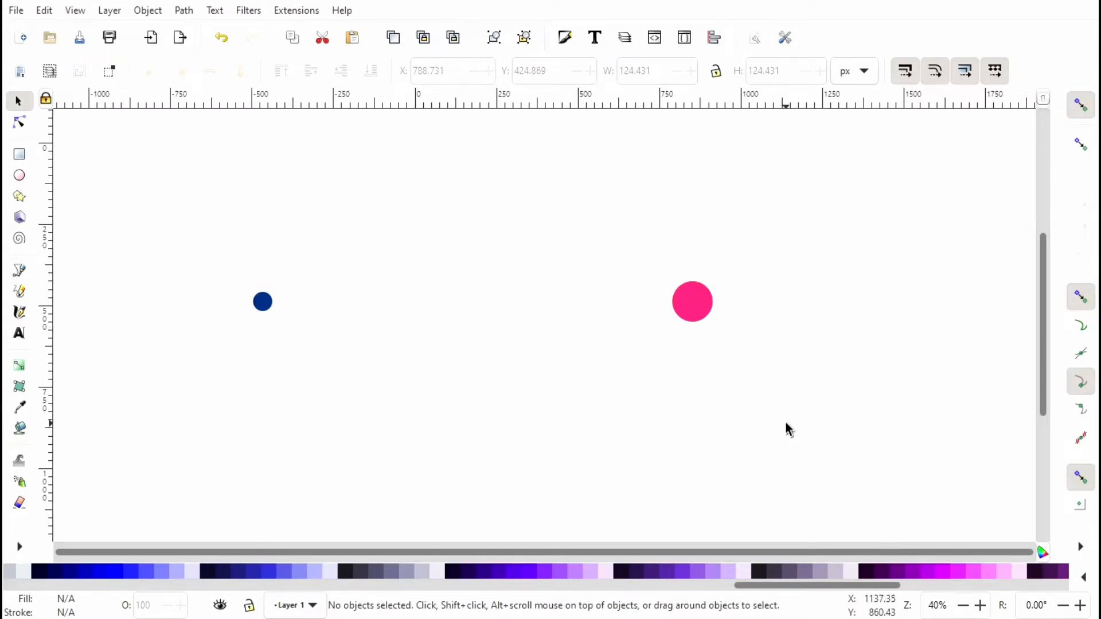
Step: Interpolate between the blue and pink circles with exponent 0.0, 5 steps, method 2 and style interpolation, using live preview
left_click_drag(777, 421, 180, 212)
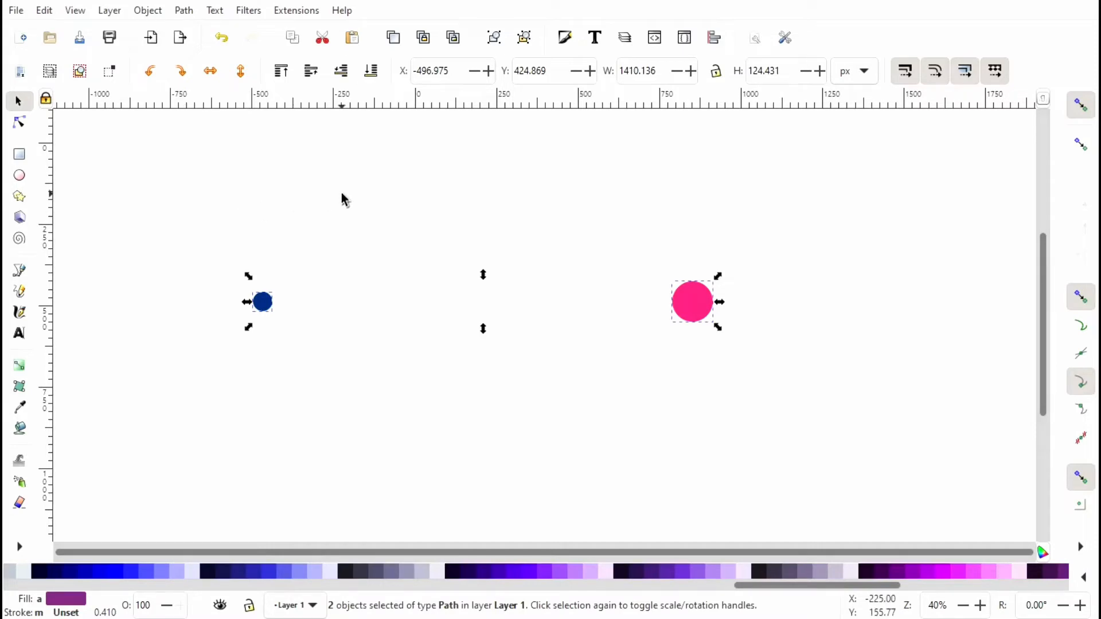
left_click(296, 11)
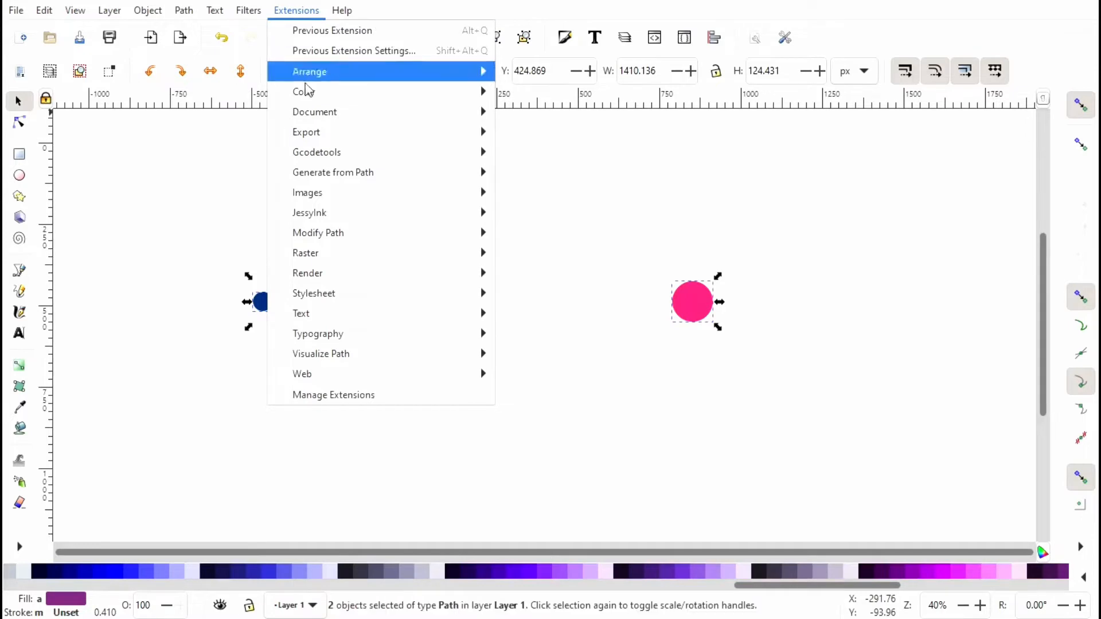
mouse_move(323, 180)
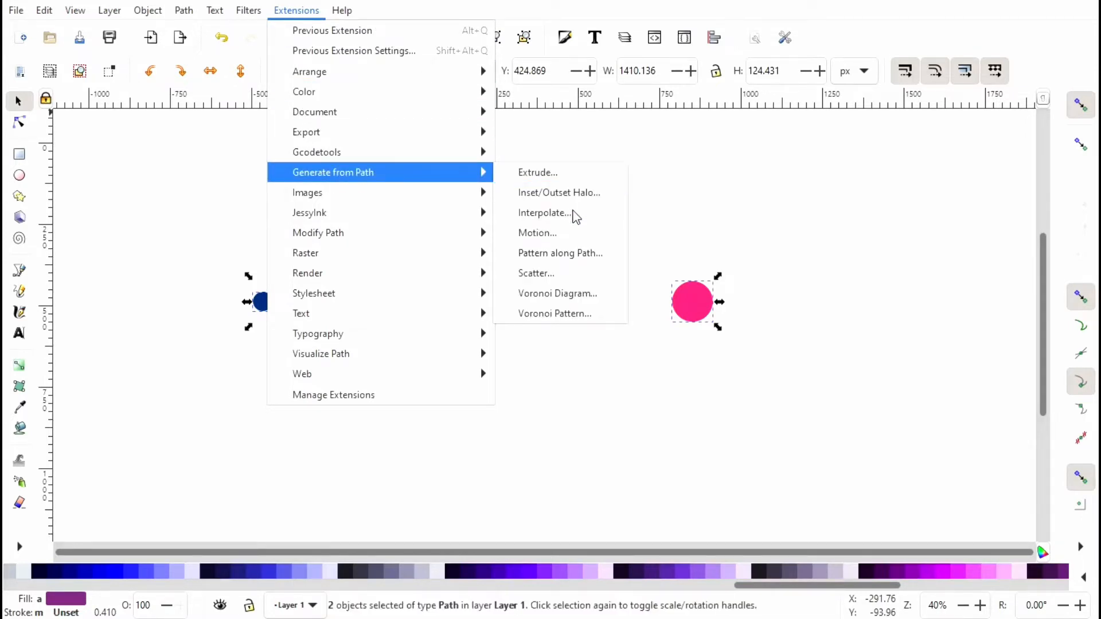
left_click(564, 214)
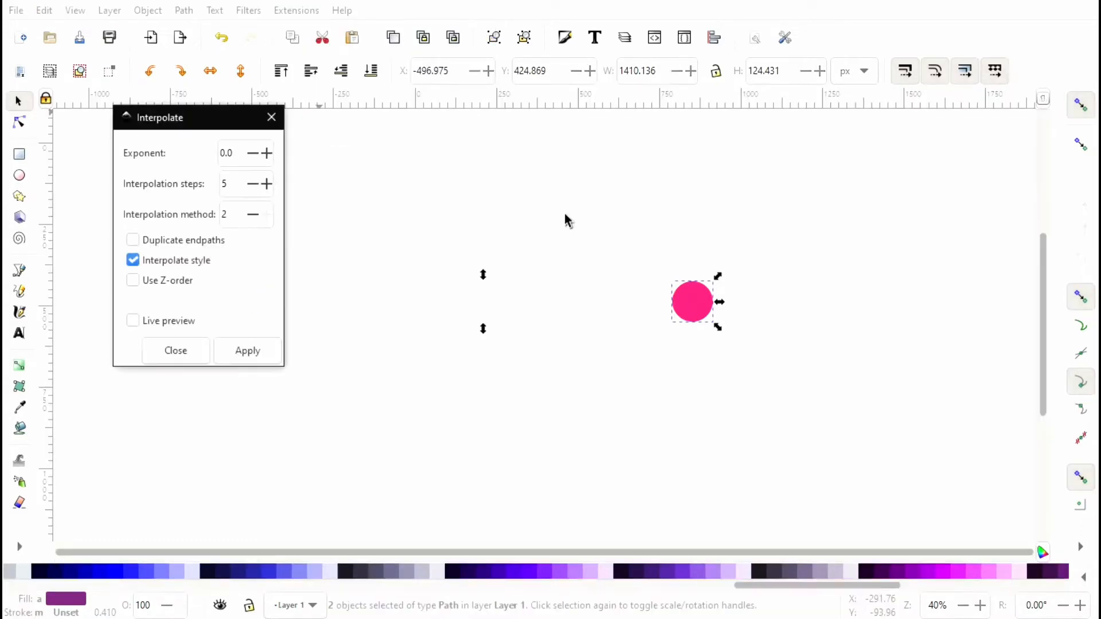
left_click_drag(196, 123, 919, 161)
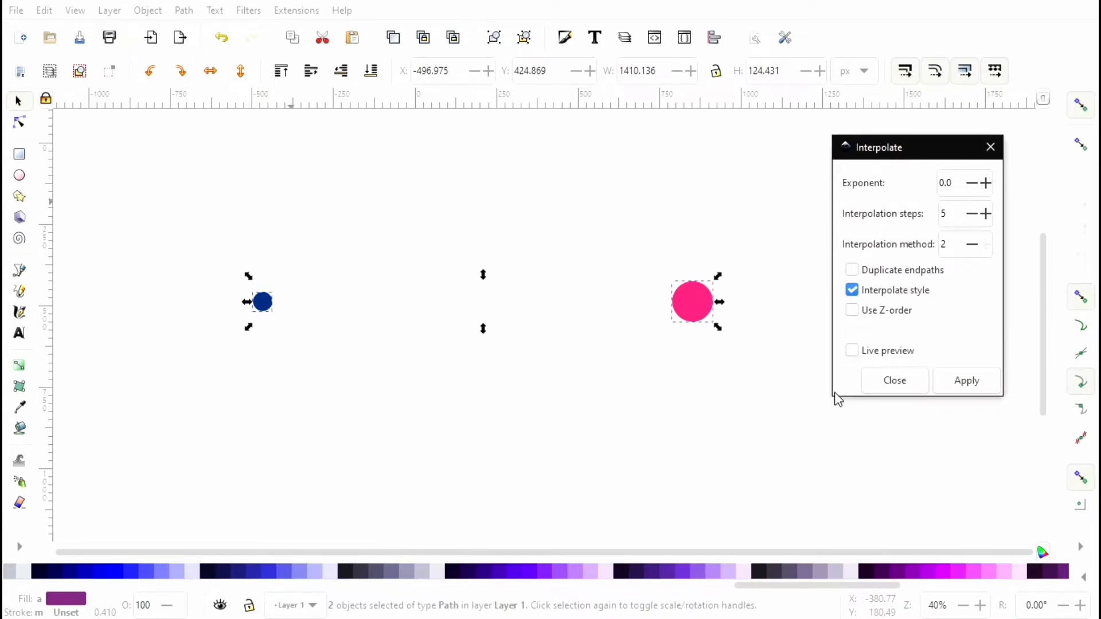
left_click_drag(833, 396, 814, 412)
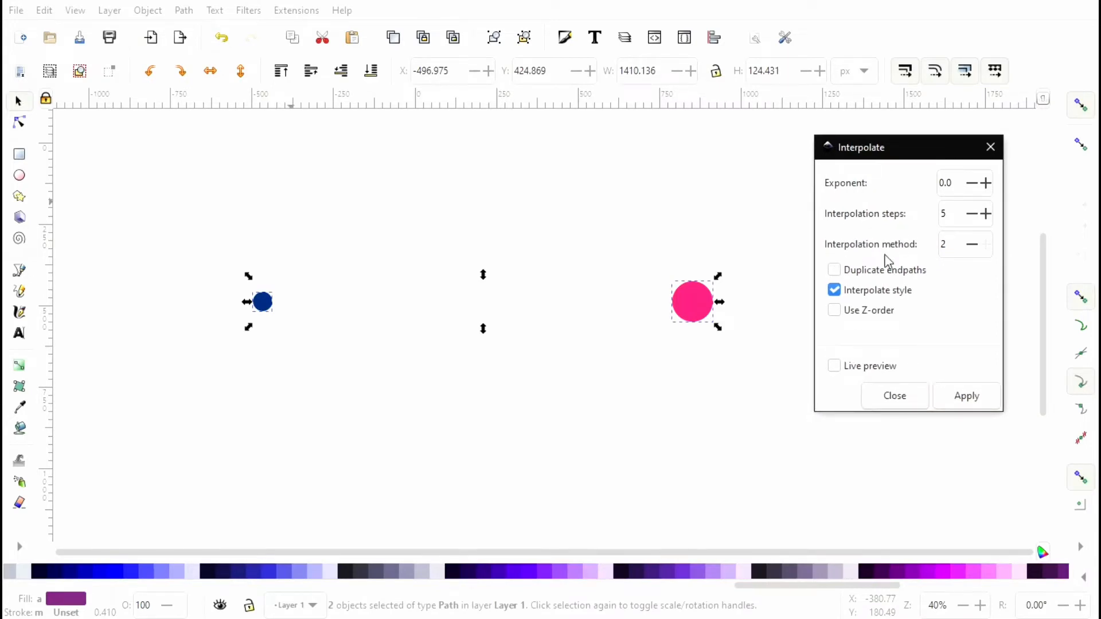
left_click_drag(902, 153, 920, 144)
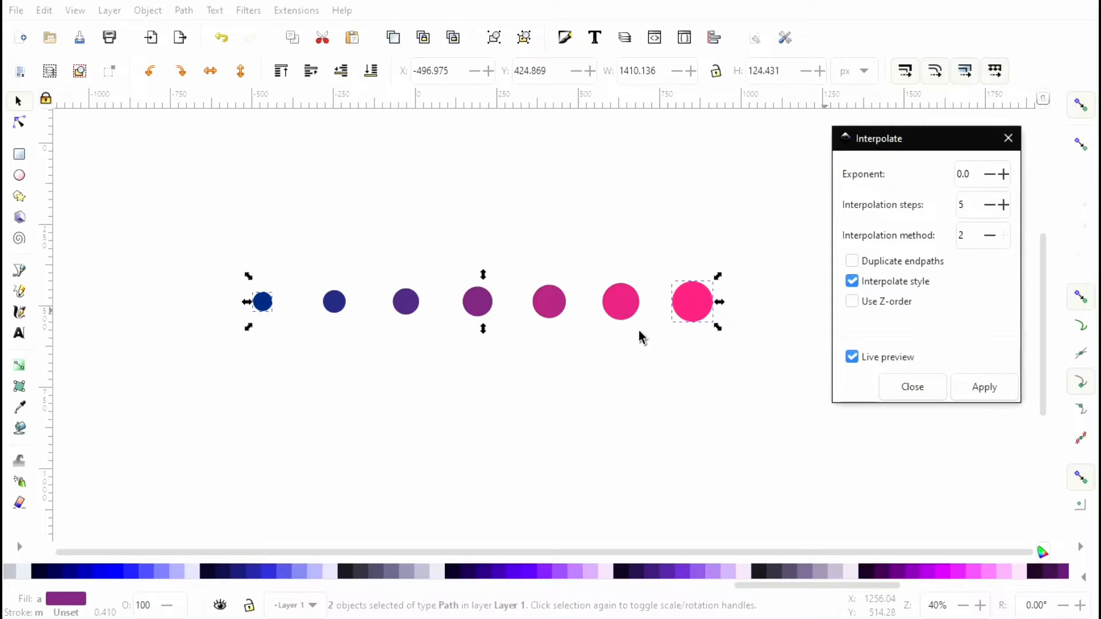
left_click(995, 393)
left_click(916, 393)
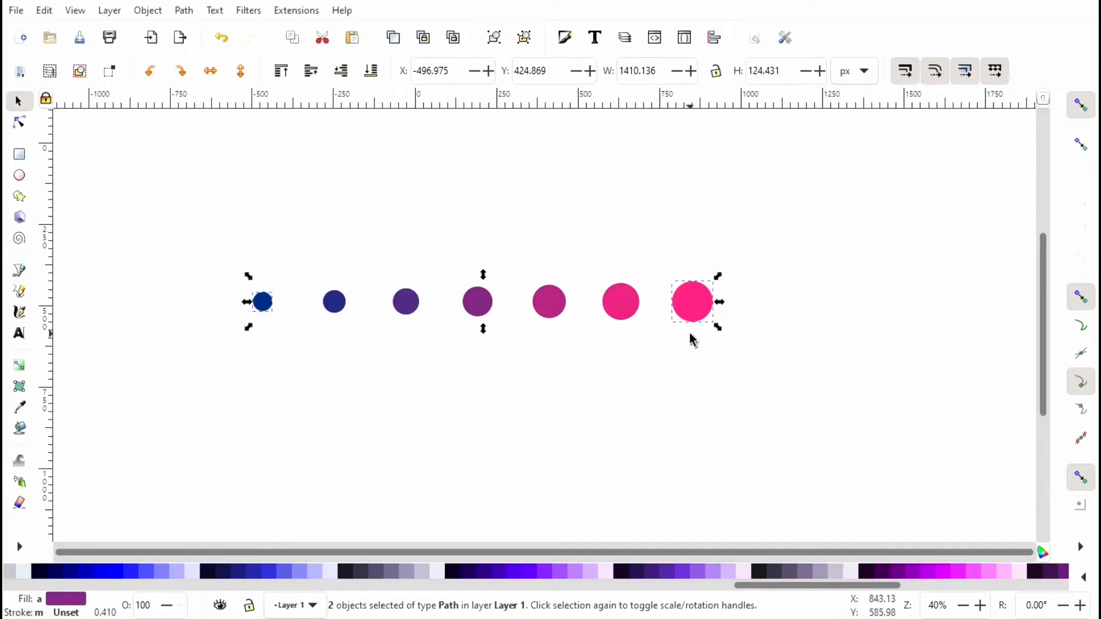
Step: Ungroup the five interpolated circles between the blue and pink end circles
left_click(270, 314)
left_click(269, 312)
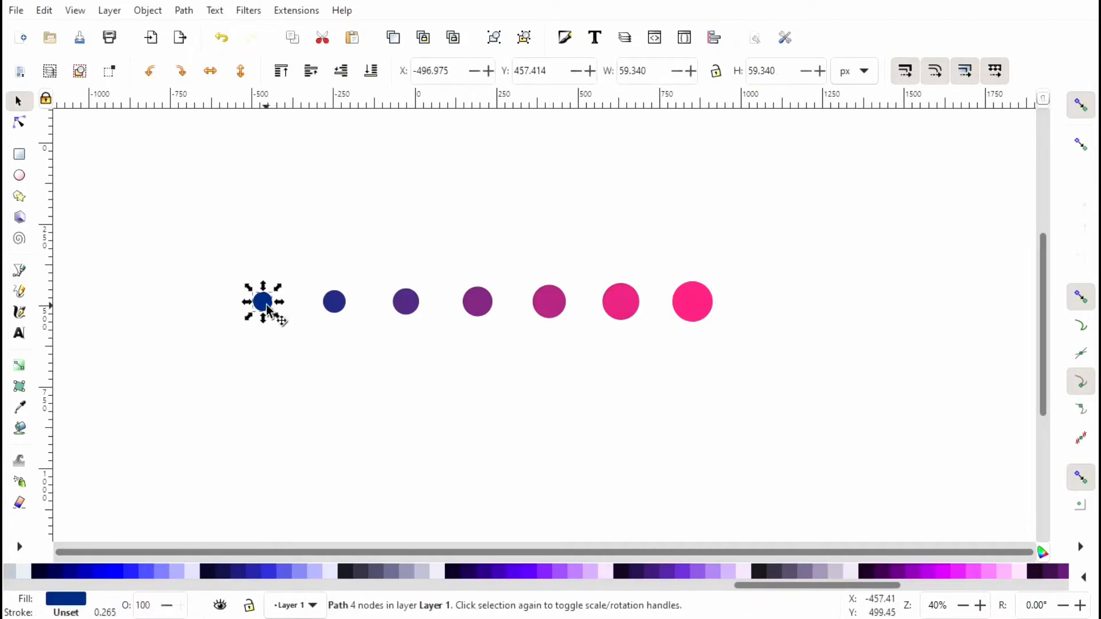
left_click(710, 314)
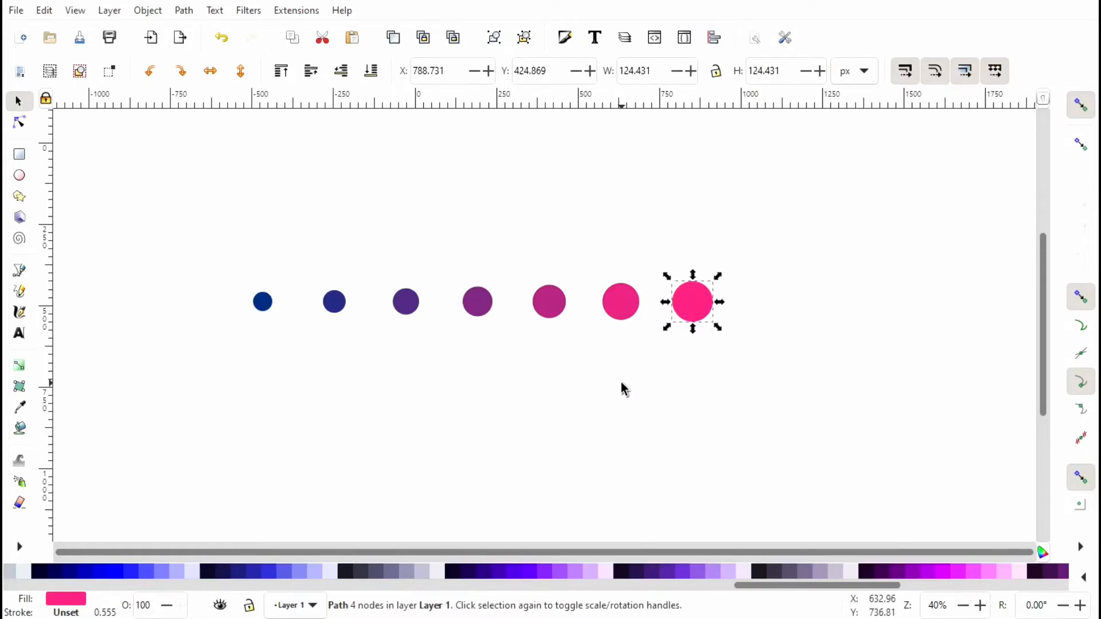
left_click(617, 317)
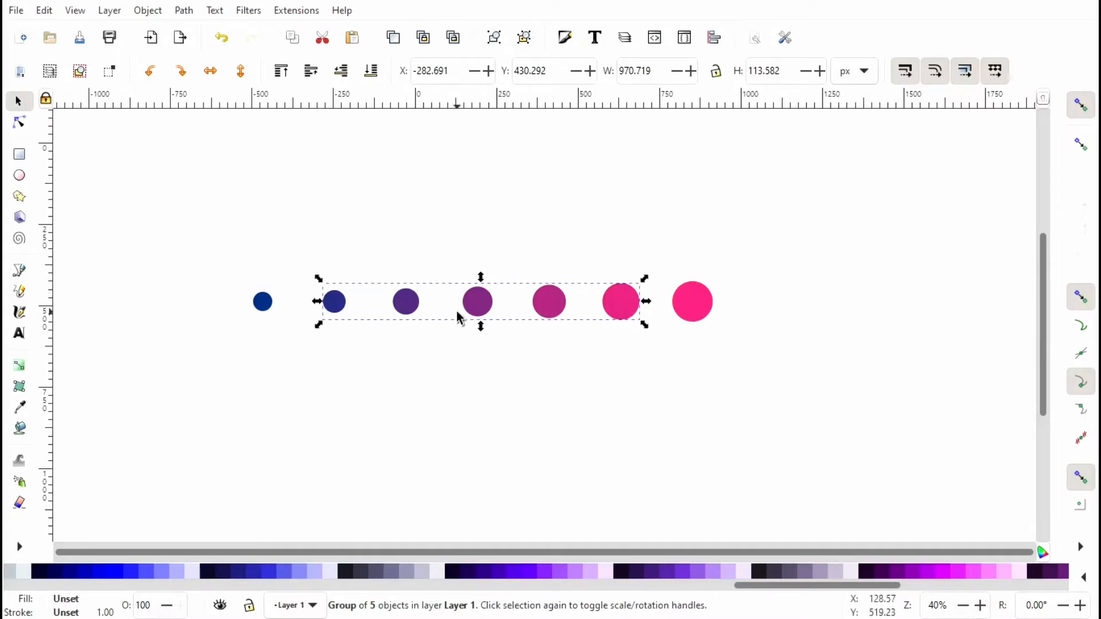
left_click(150, 11)
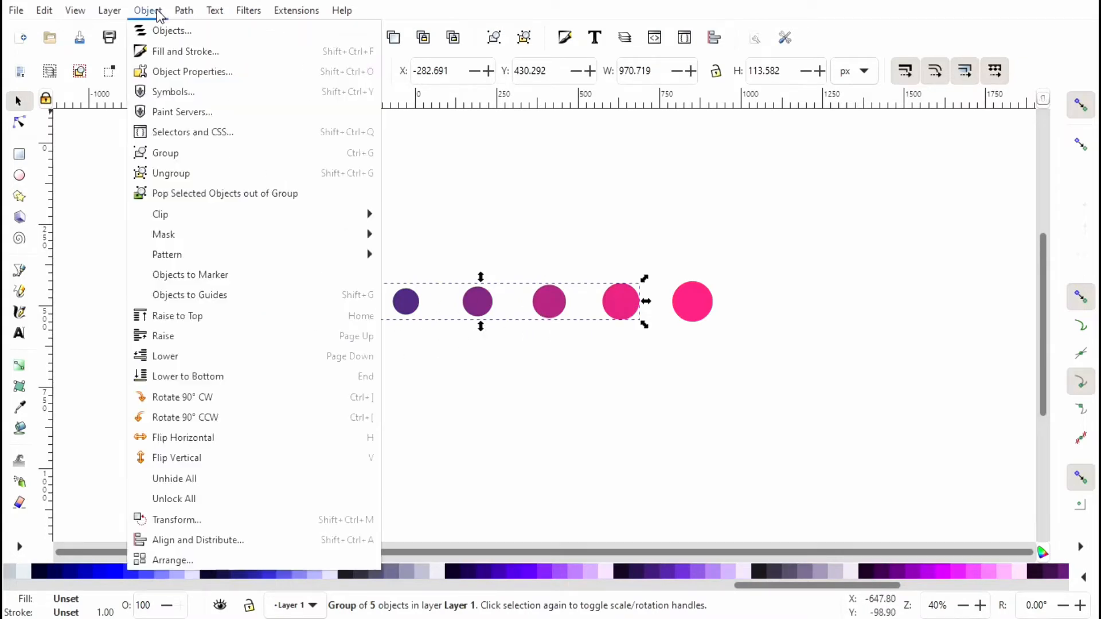
left_click(195, 178)
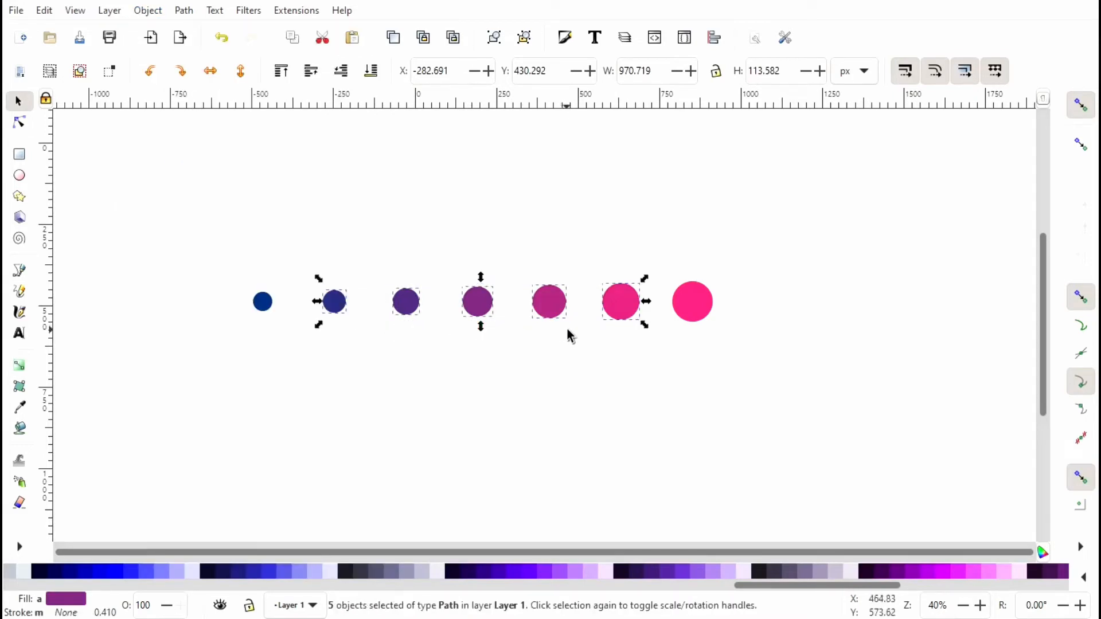
Step: Check the ungrouped intermediate circles by selecting them one at a time, then clear the selection
left_click(616, 310)
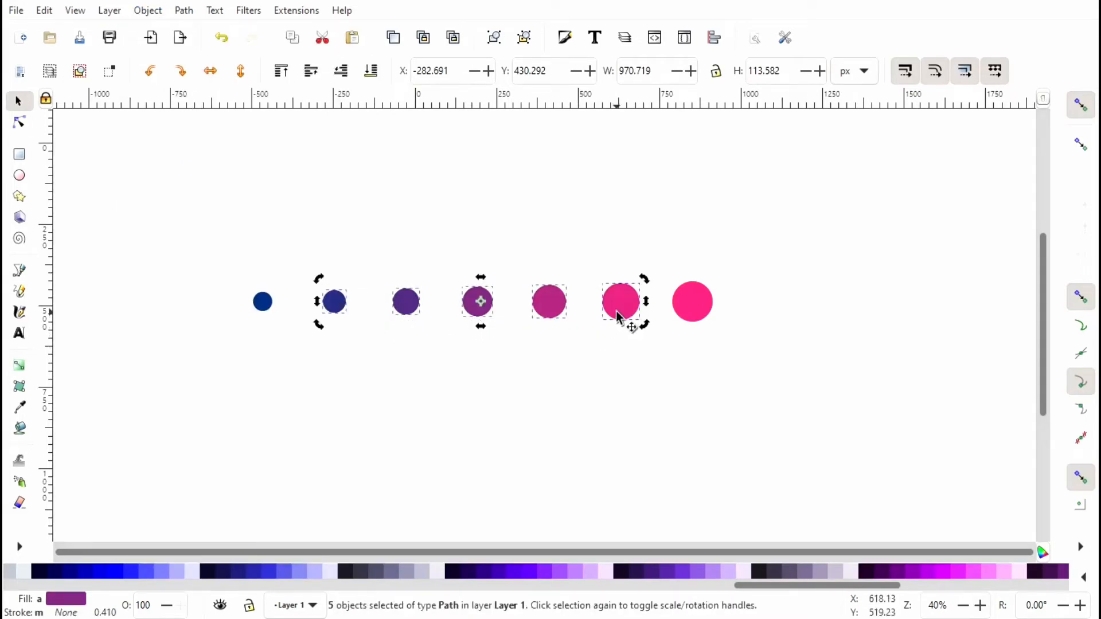
left_click(525, 368)
left_click(550, 315)
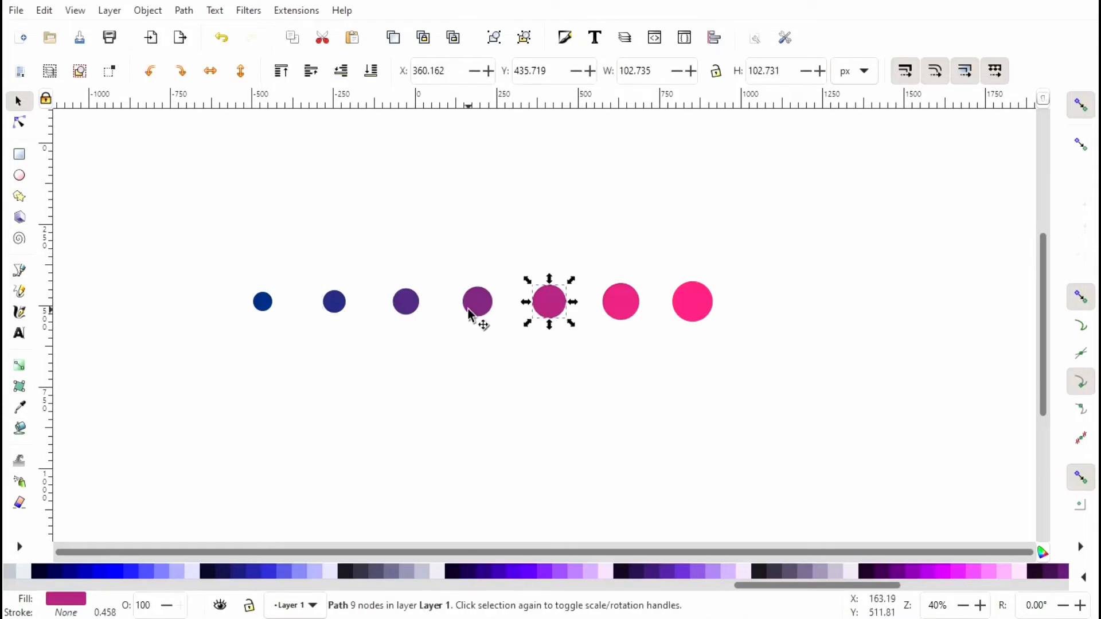
left_click(478, 312)
left_click(411, 306)
left_click(341, 307)
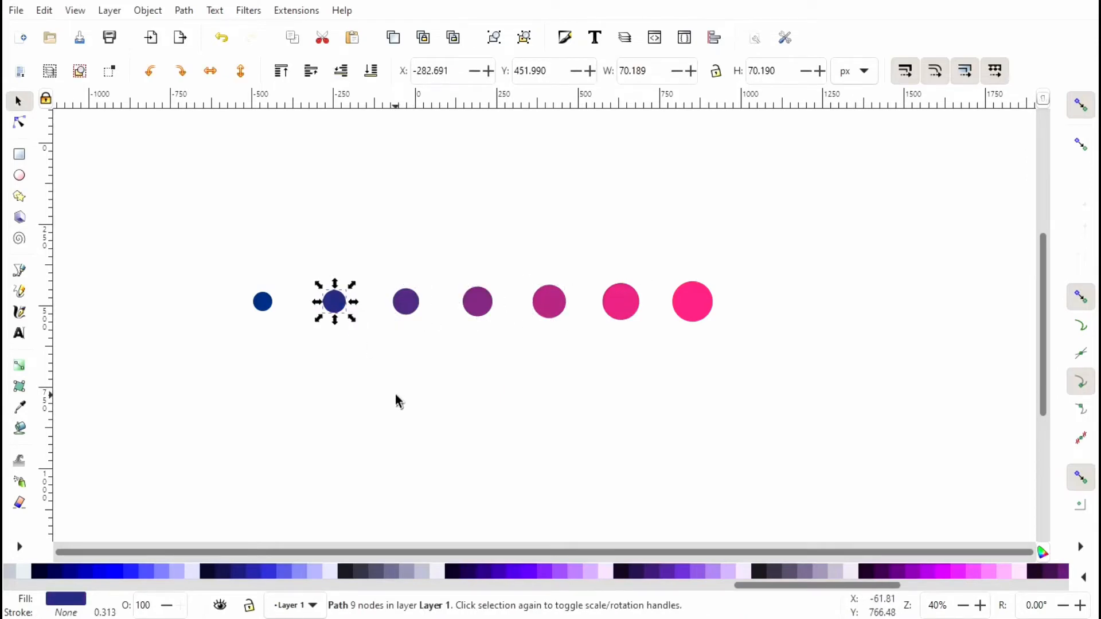
left_click(396, 396)
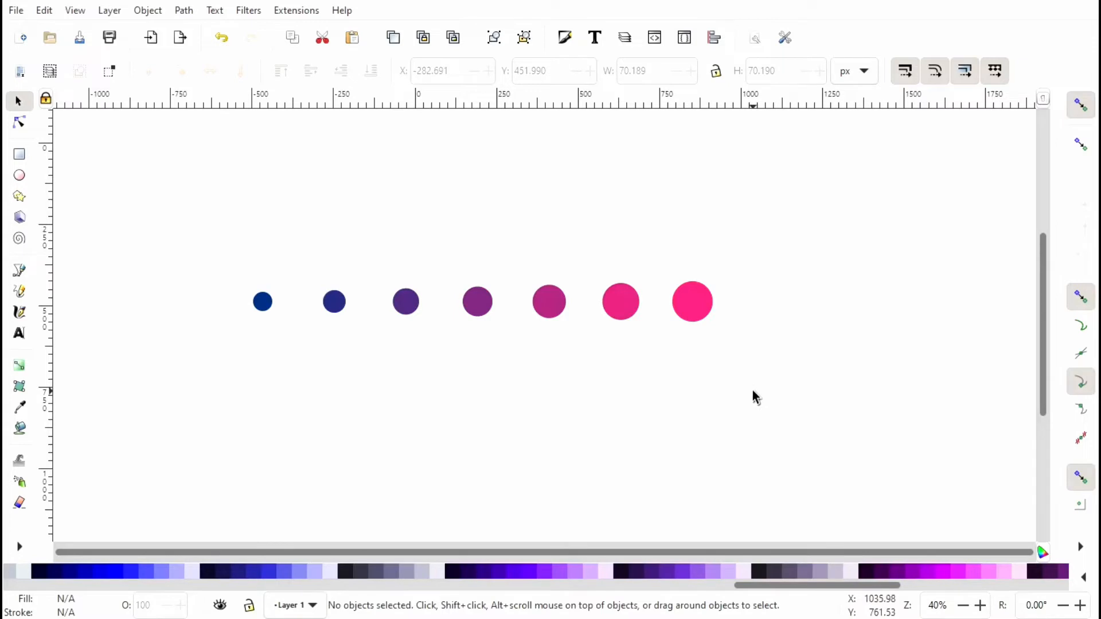
Step: Select all seven circles from blue to pink and group them
left_click_drag(749, 381, 205, 243)
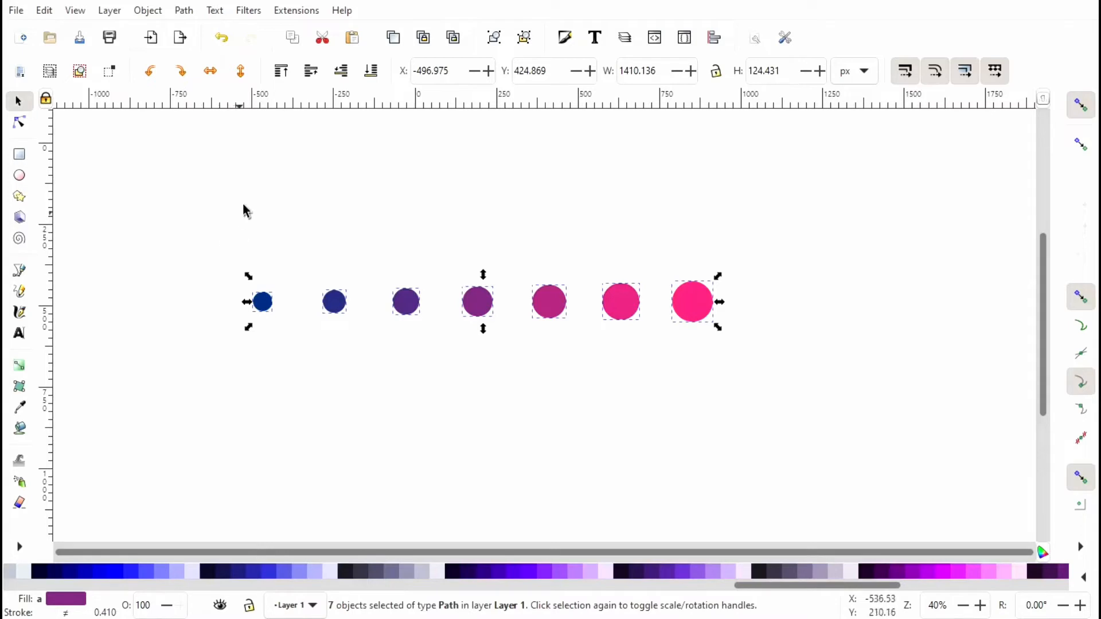
left_click(151, 11)
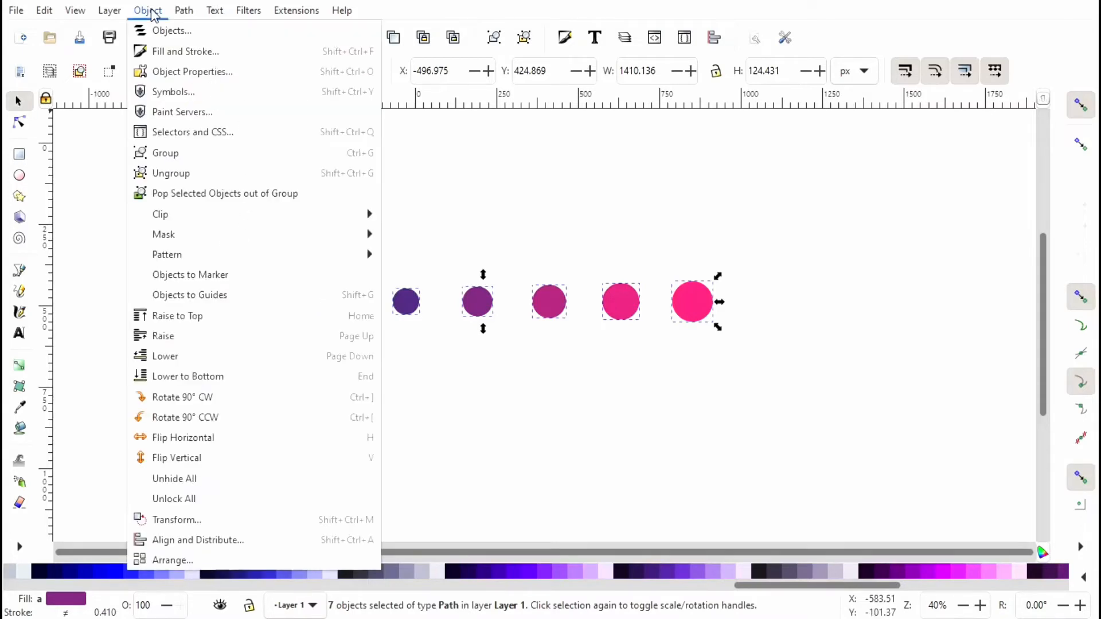
left_click(178, 156)
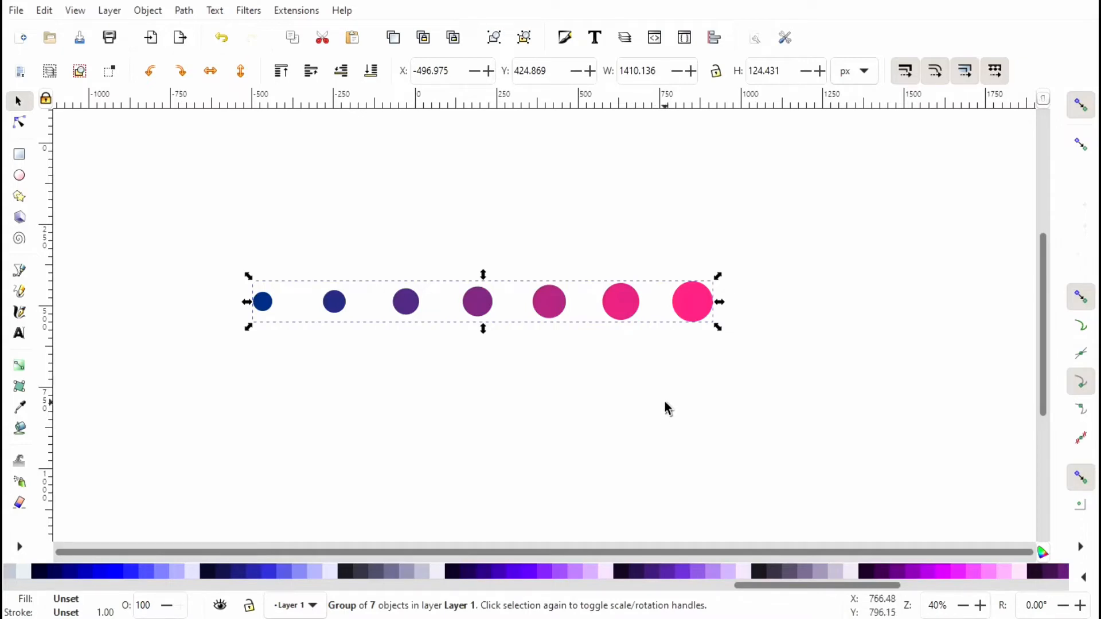
Step: Scale the circle group down proportionally to about 934 px wide, then deselect it
key("ctrl")
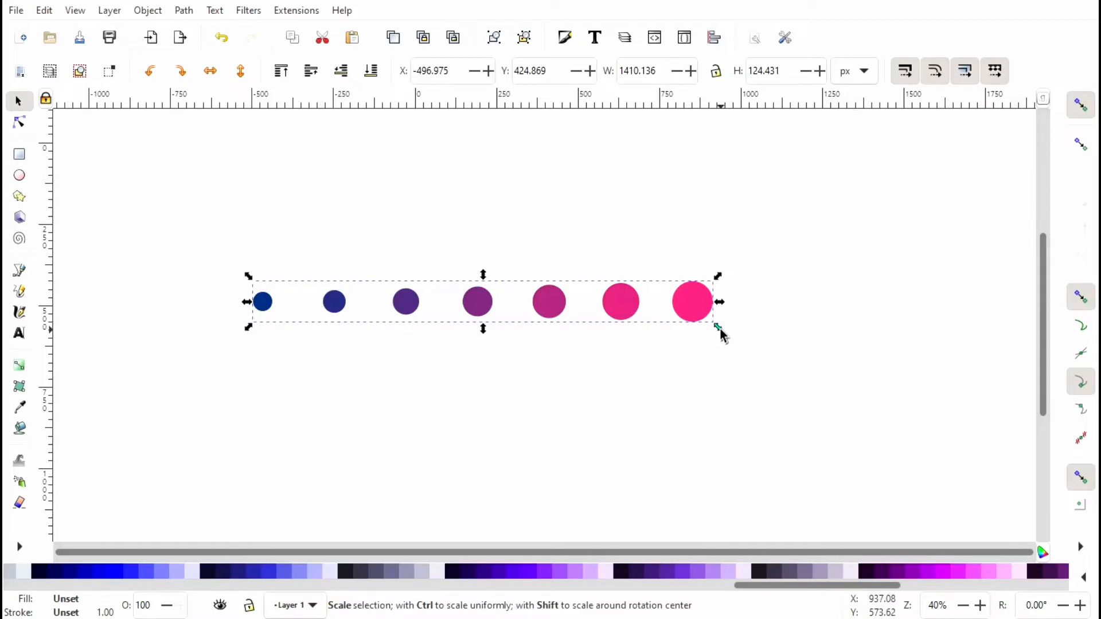
left_click_drag(718, 330, 664, 316)
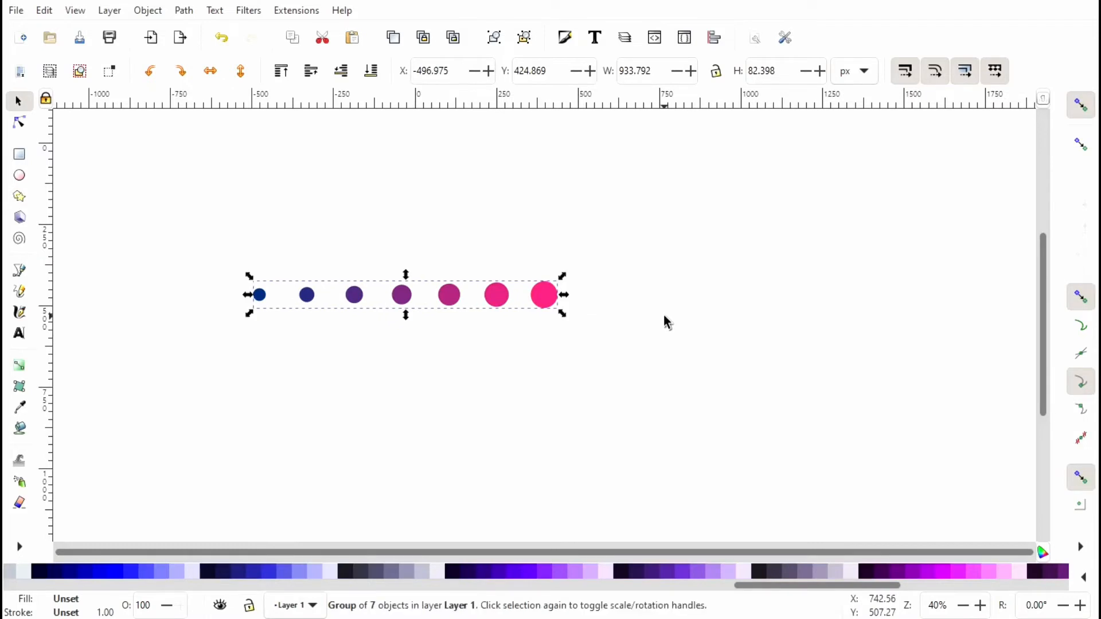
left_click(501, 378)
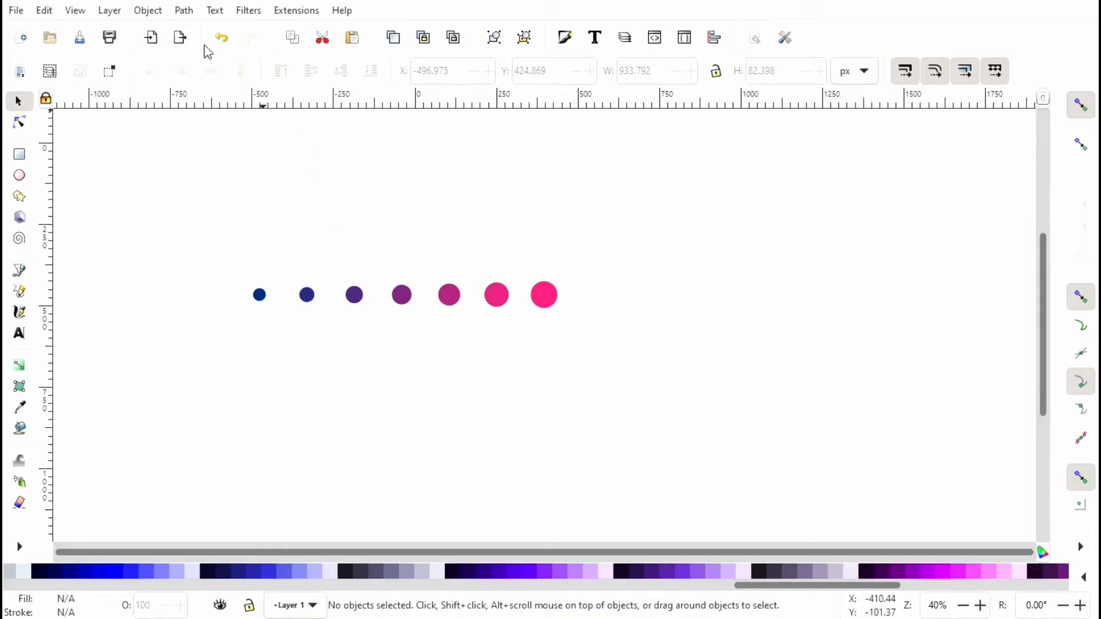
Step: Open the Path Effects dialog, move it clear of the circles and select the circle group
left_click(184, 10)
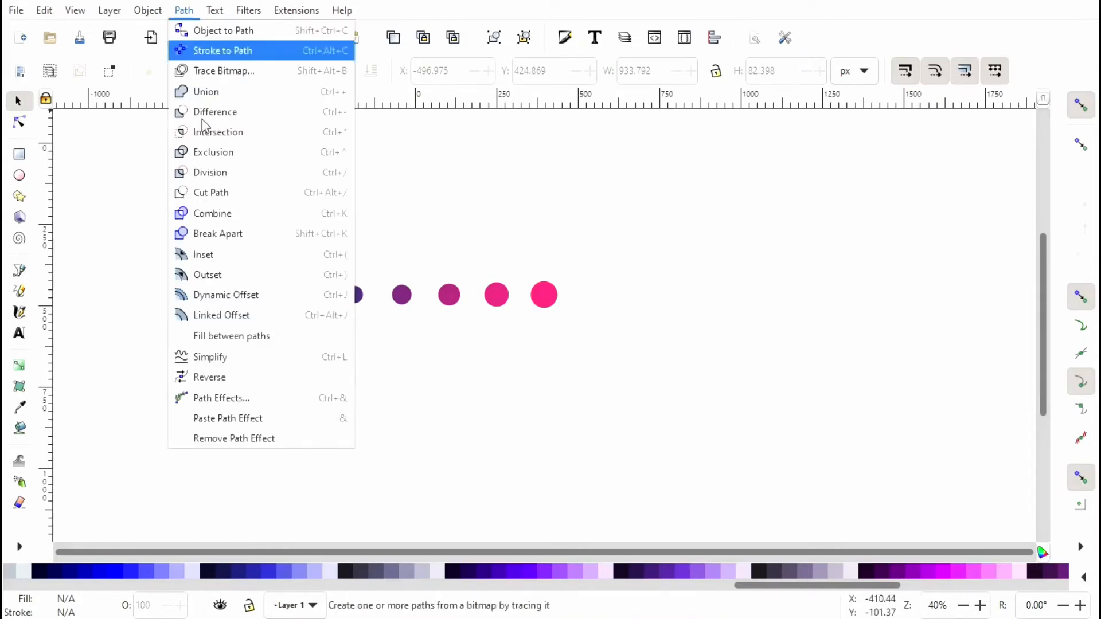
left_click(255, 402)
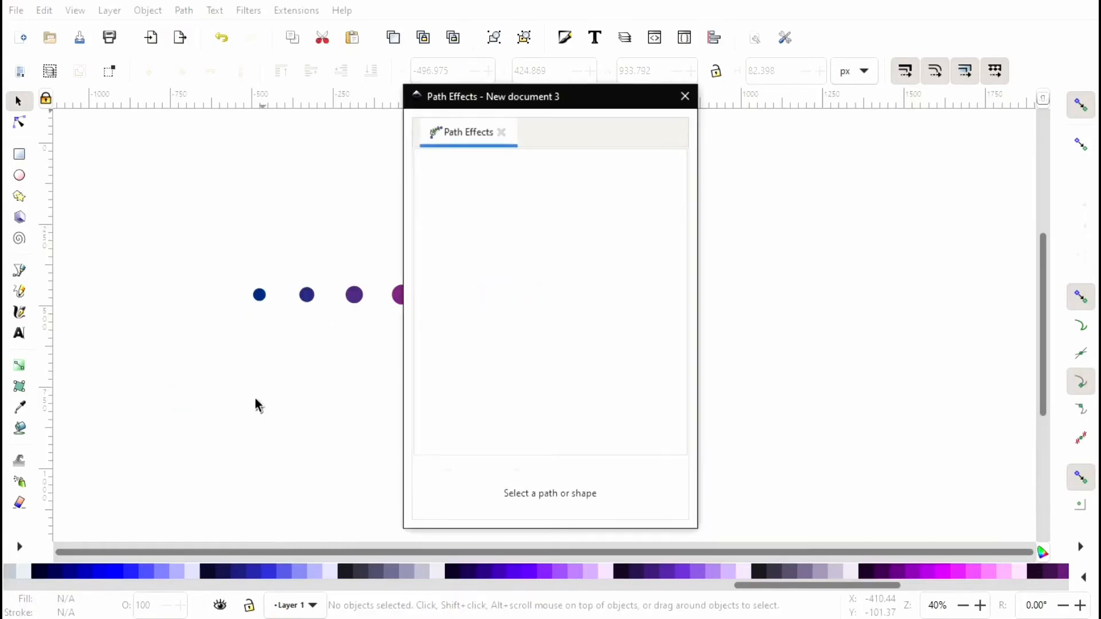
left_click_drag(552, 108, 867, 59)
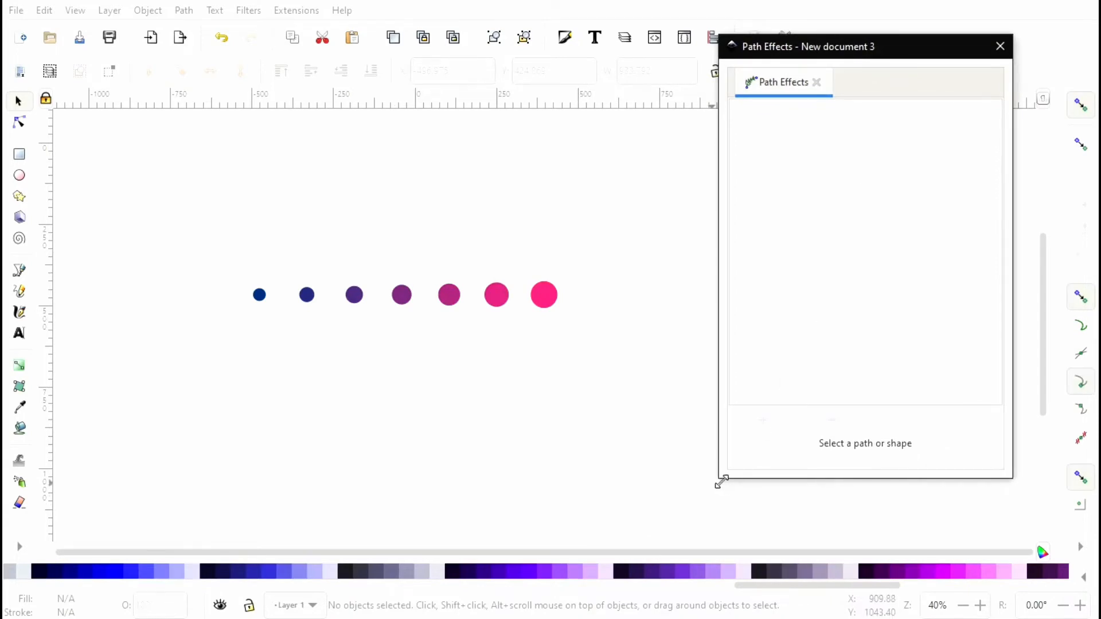
left_click(539, 303)
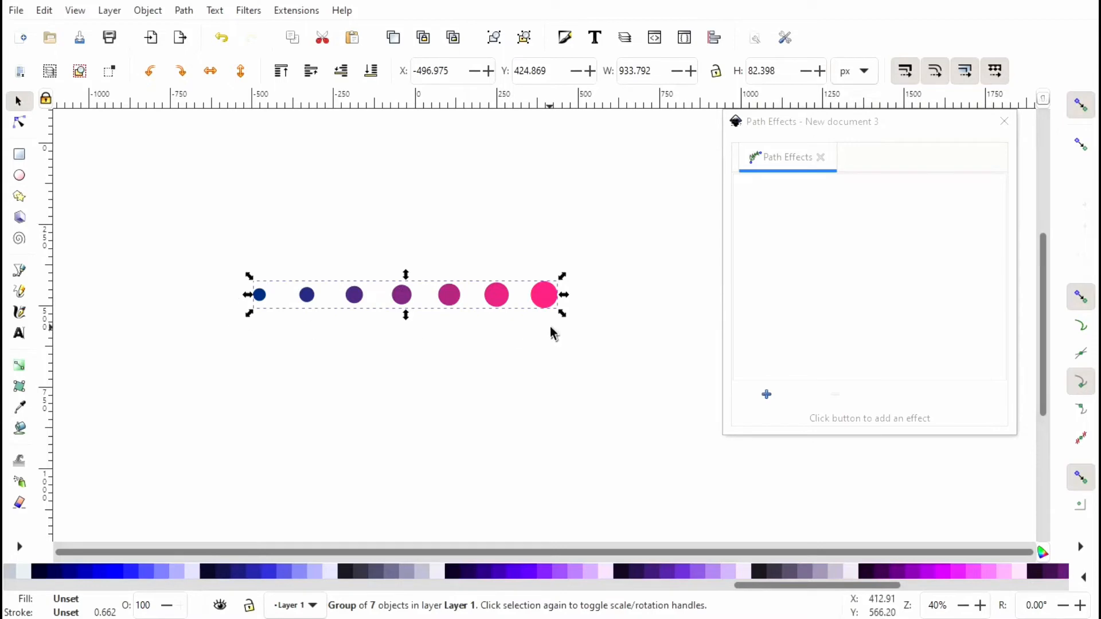
Step: Add the Bend live path effect to the circle group, keeping its dialog clear of the artwork
left_click(766, 396)
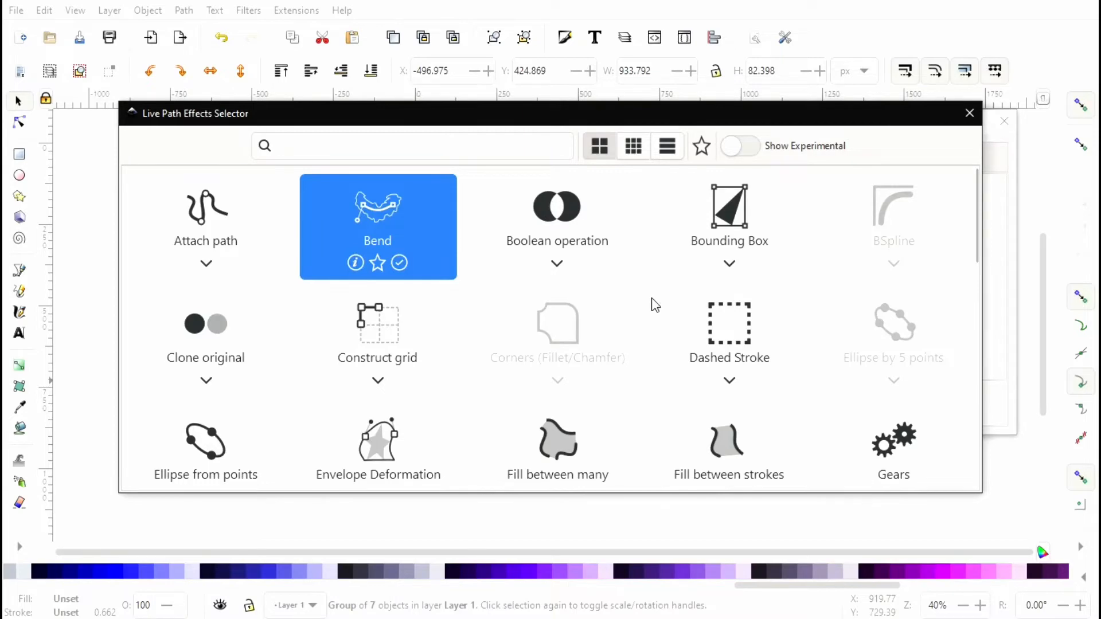
scroll(634, 312, "down", 5)
scroll(634, 319, "down", 4)
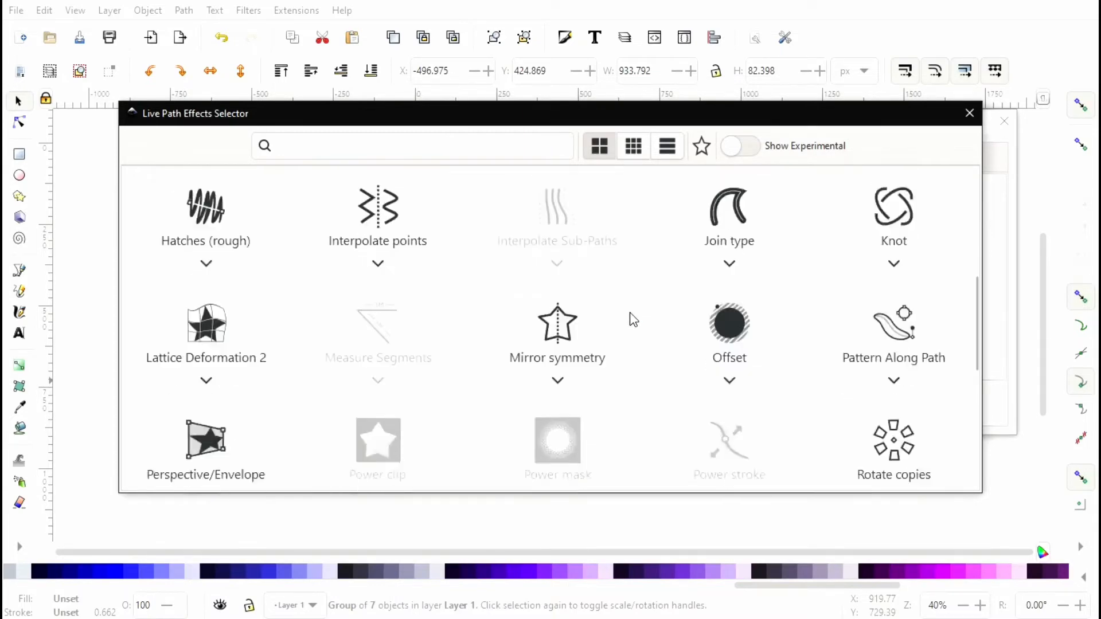
scroll(634, 319, "up", 5)
scroll(633, 319, "up", 2)
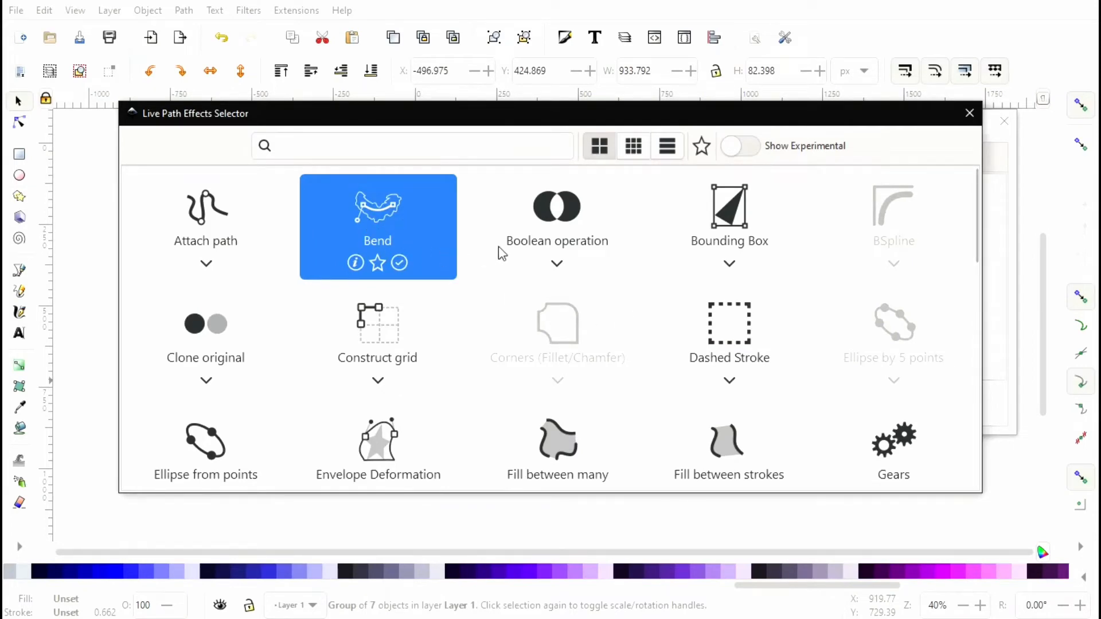
left_click(404, 228)
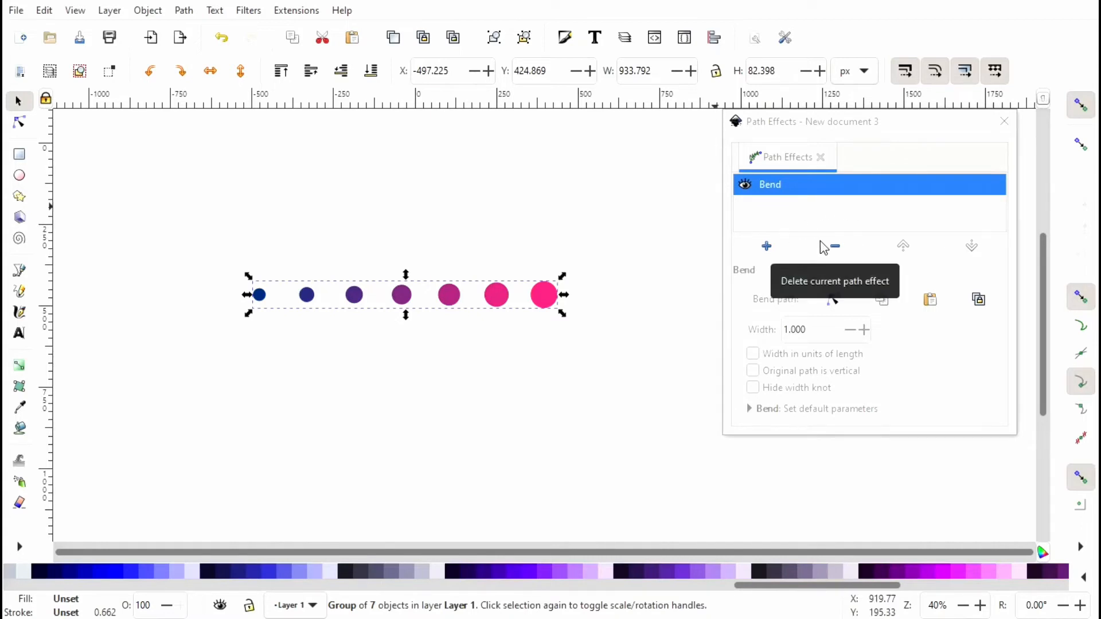
left_click(898, 130)
left_click_drag(898, 130, 902, 151)
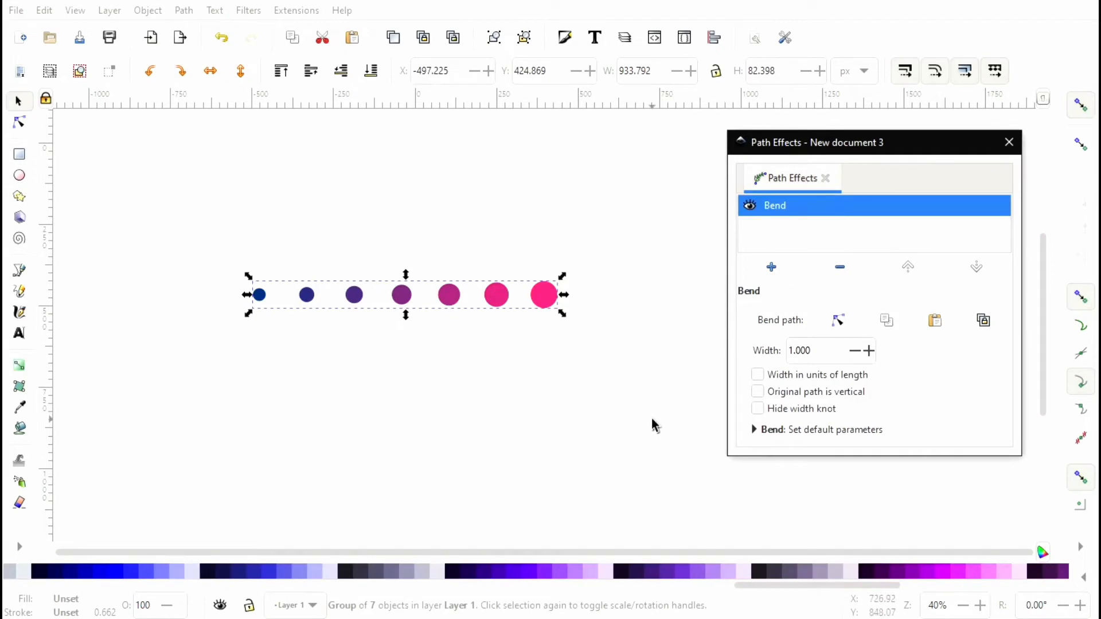
Step: Edit the bend path on the canvas, arching its middle upward and moving its right end node about 54 px to the left
left_click(842, 325)
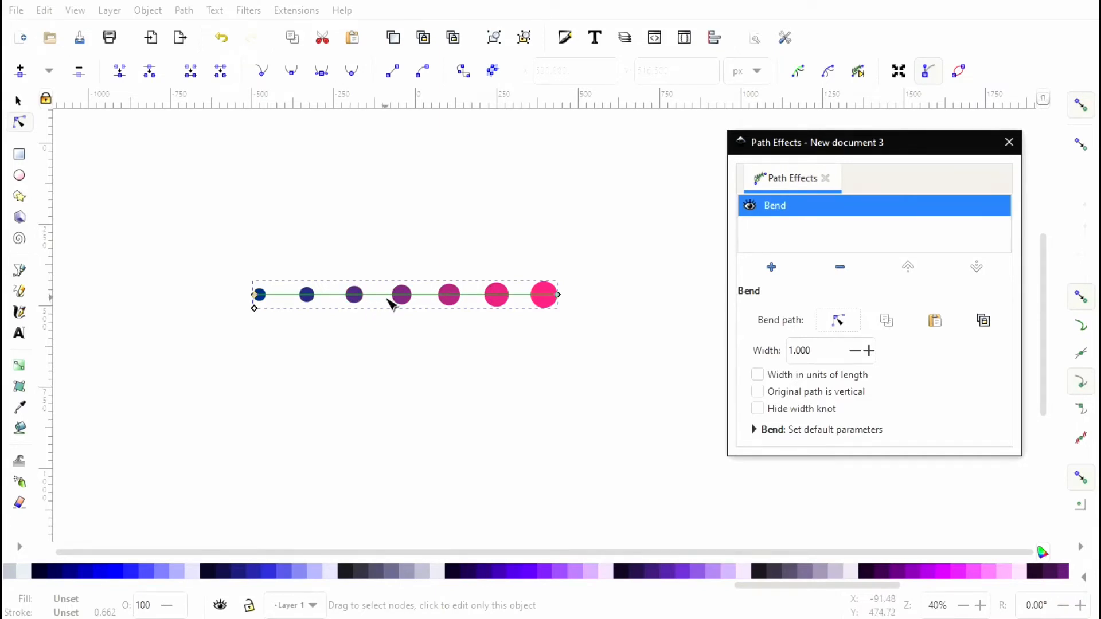
left_click_drag(402, 305, 381, 255)
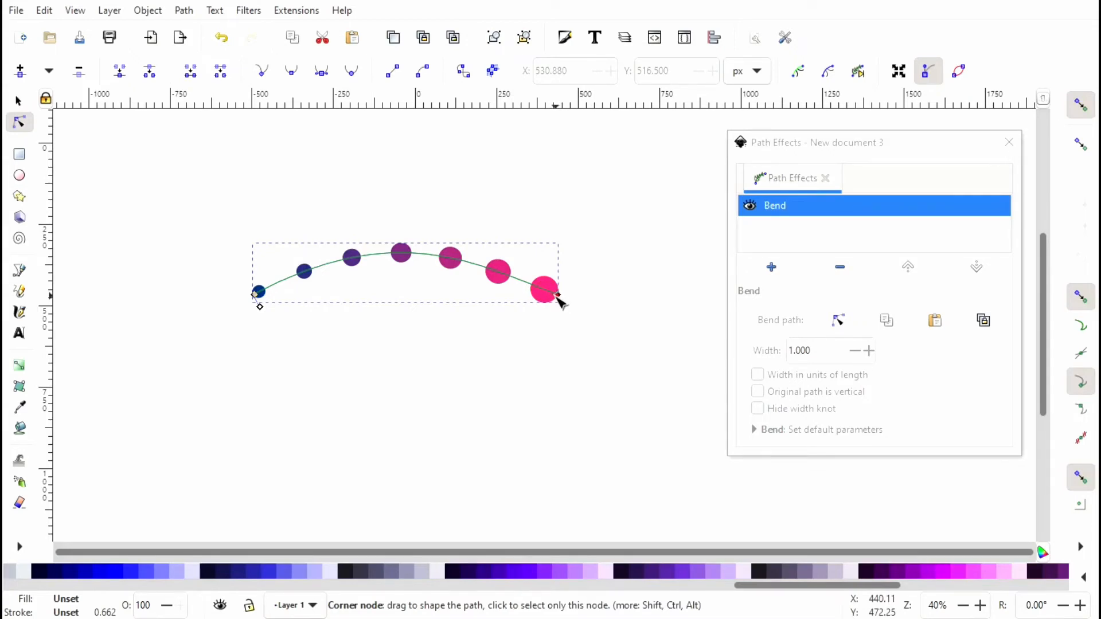
left_click_drag(559, 295, 543, 296)
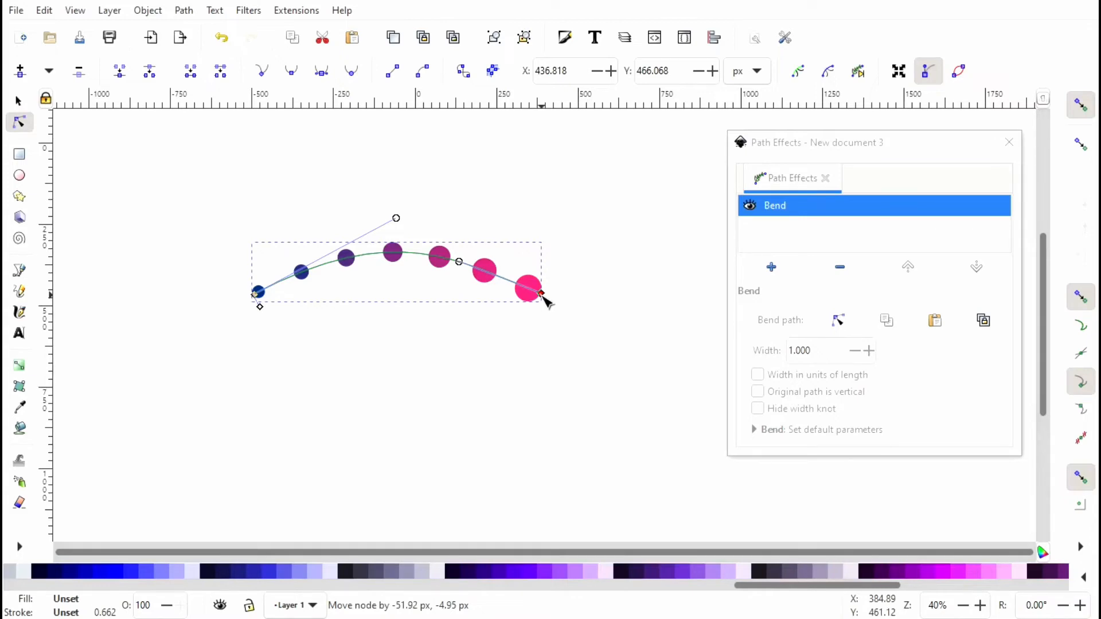
left_click_drag(542, 296, 541, 295)
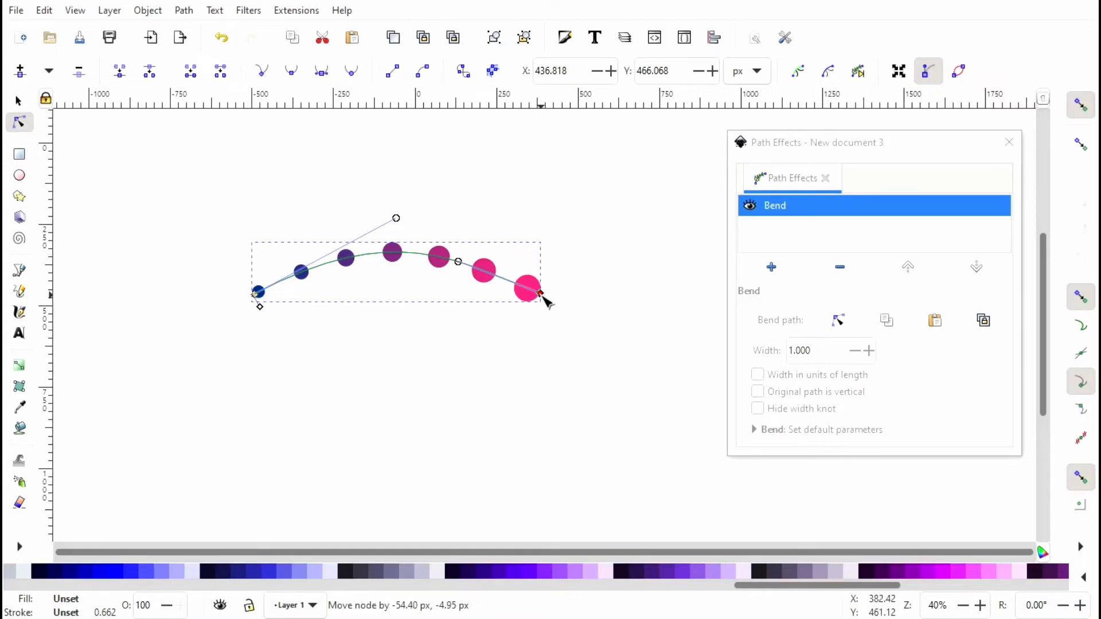
left_click_drag(541, 296, 543, 297)
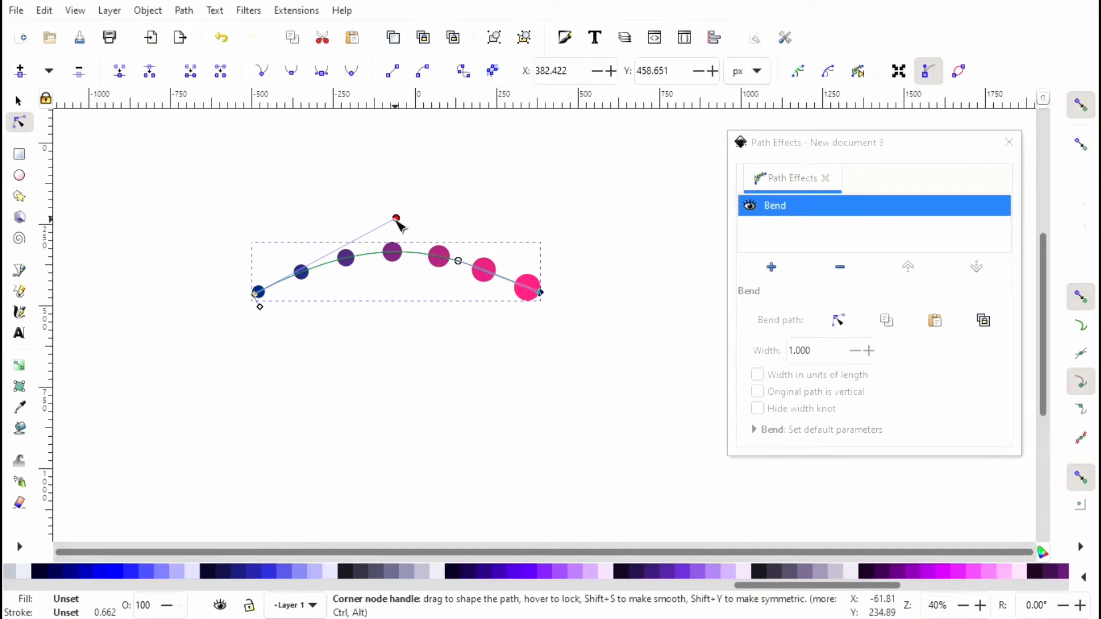
Step: Reshape the bend curve with its node handles, shifting the left one inward and raising the right one about 74 px
left_click_drag(396, 218, 358, 218)
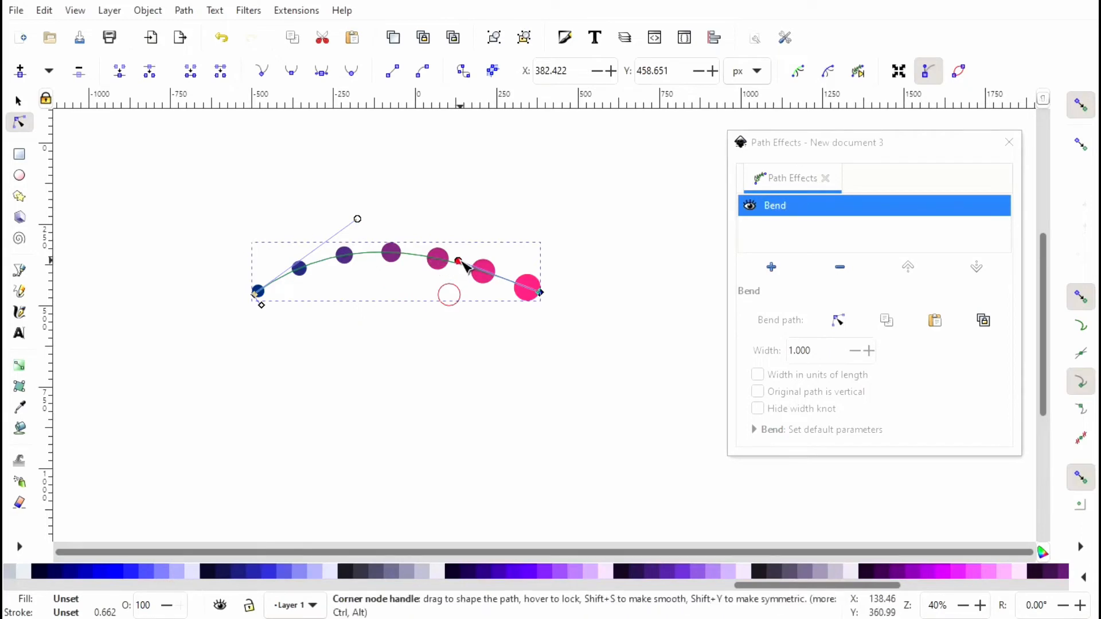
left_click_drag(459, 262, 466, 240)
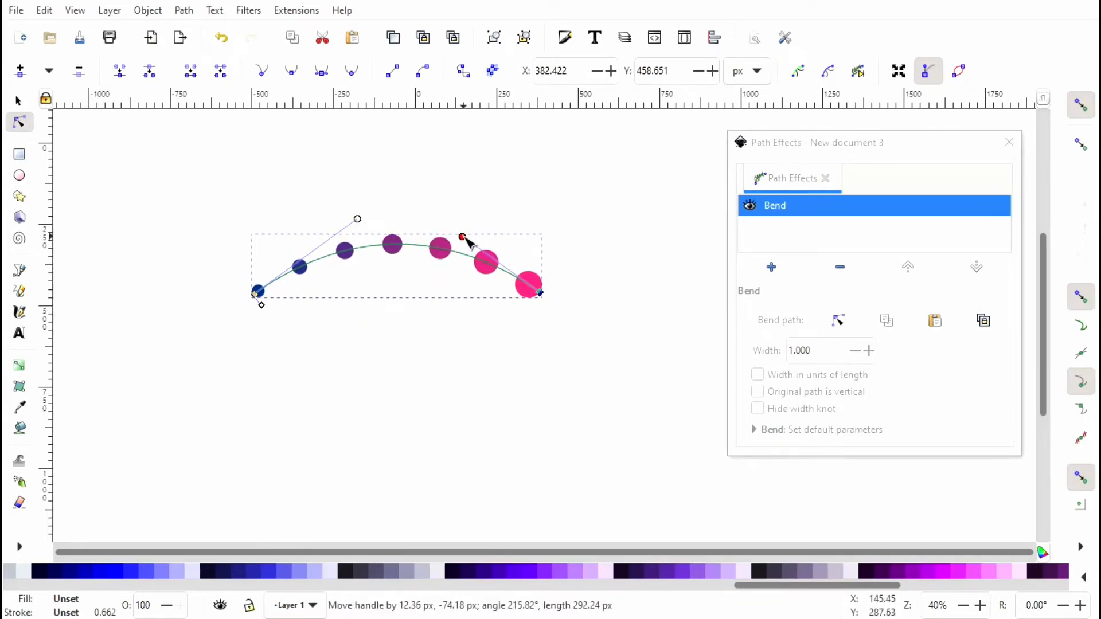
left_click_drag(466, 240, 464, 238)
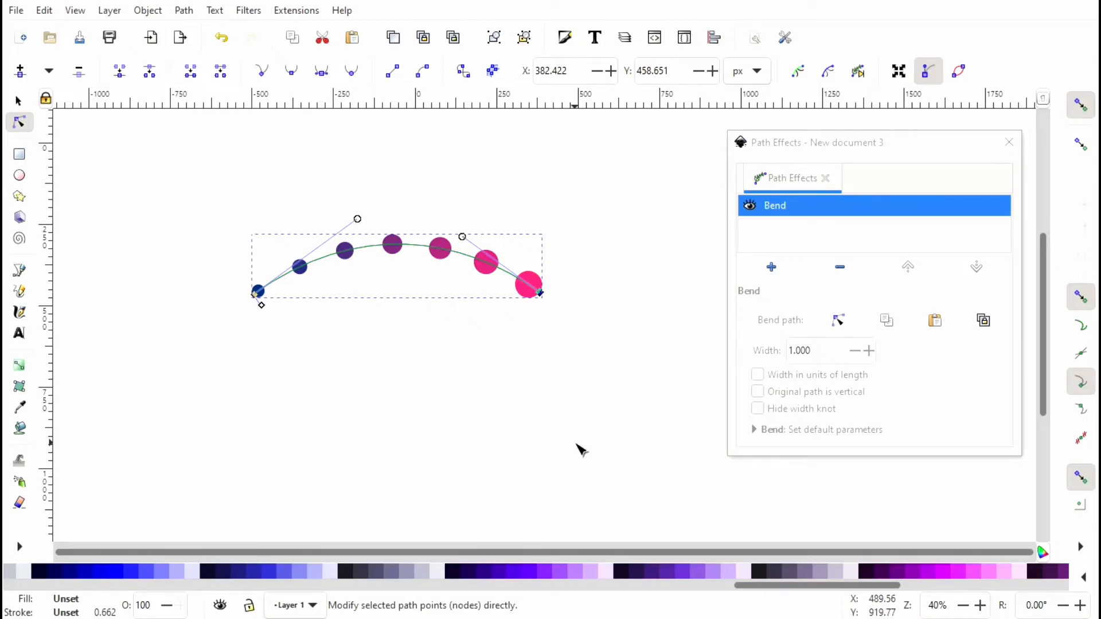
Step: Convert the bent circle group to plain paths with Object to Path and close the Path Effects dialog
left_click(185, 13)
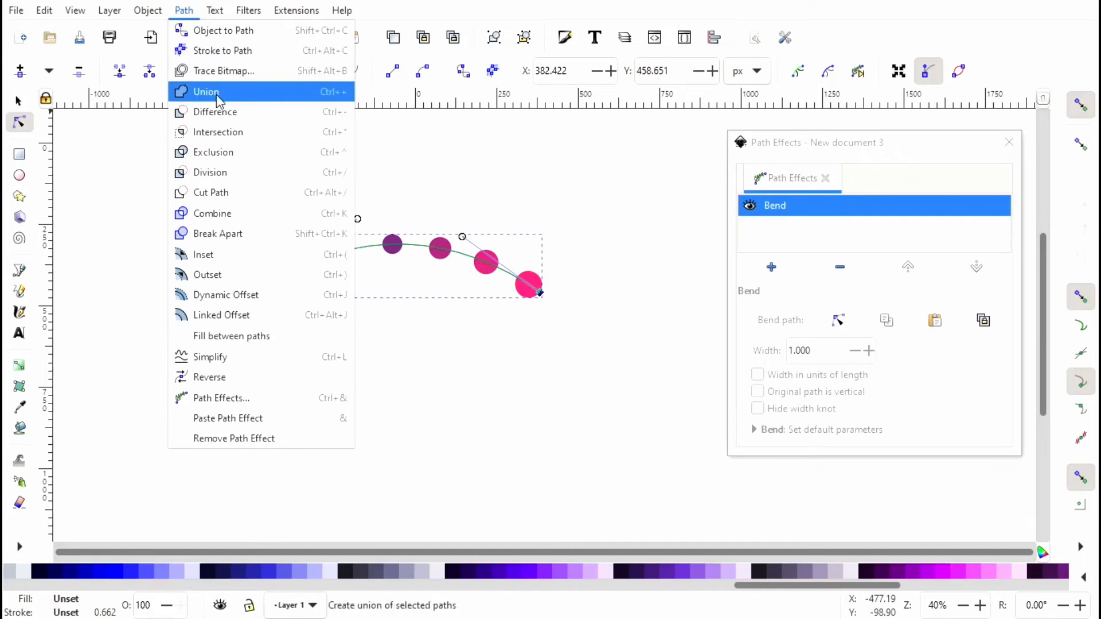
left_click(236, 35)
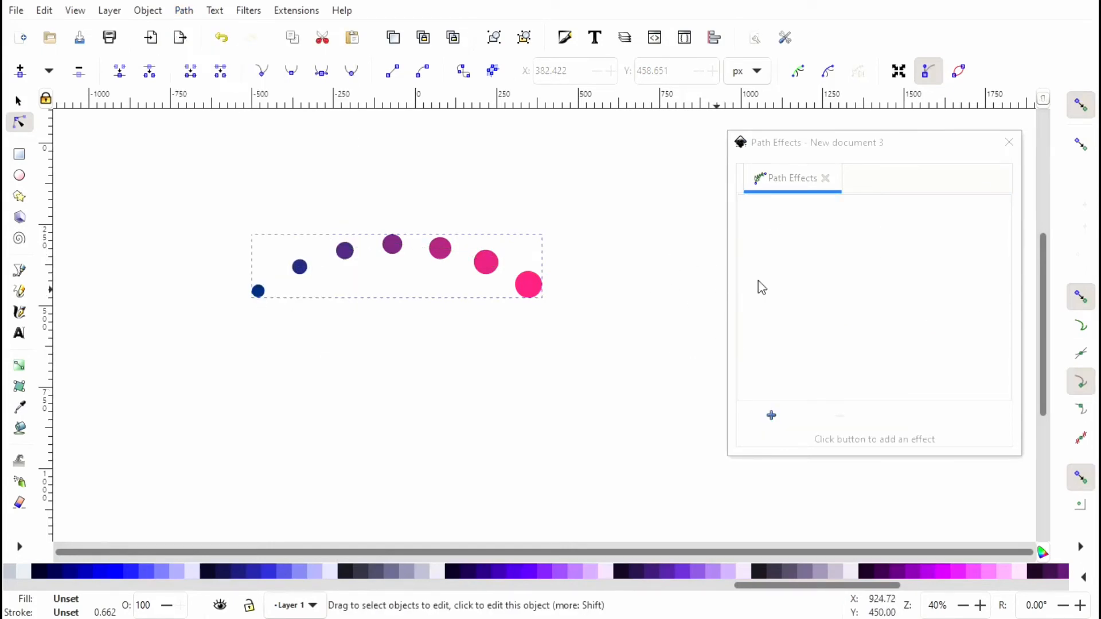
left_click(1013, 147)
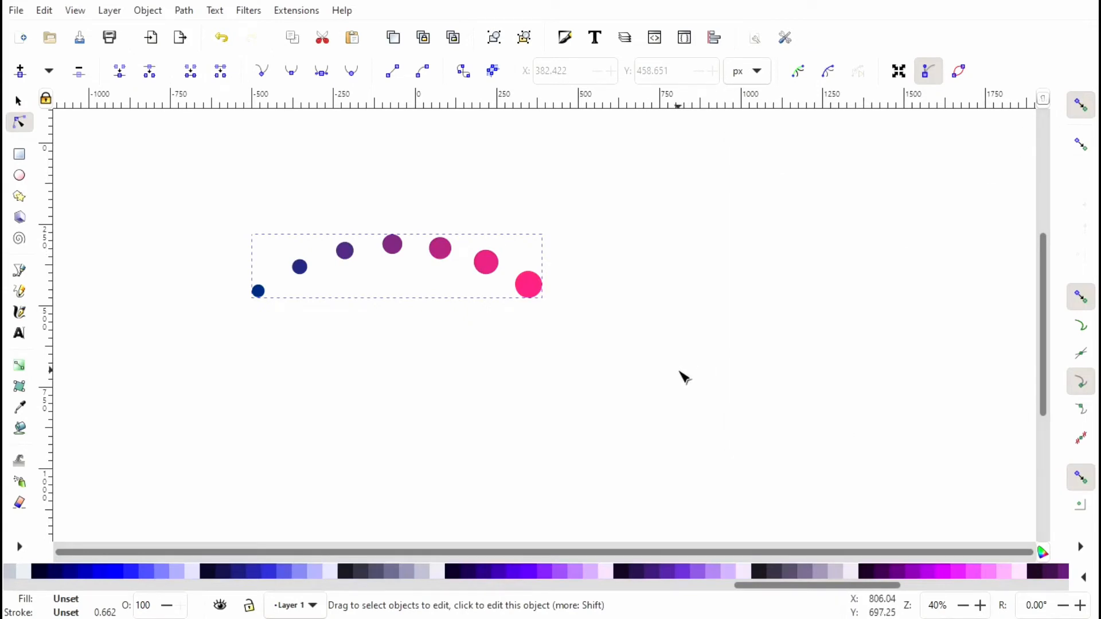
Step: Scale the arched circle group down to about 552 px wide and move it right, to about X 102 px
left_click(18, 102)
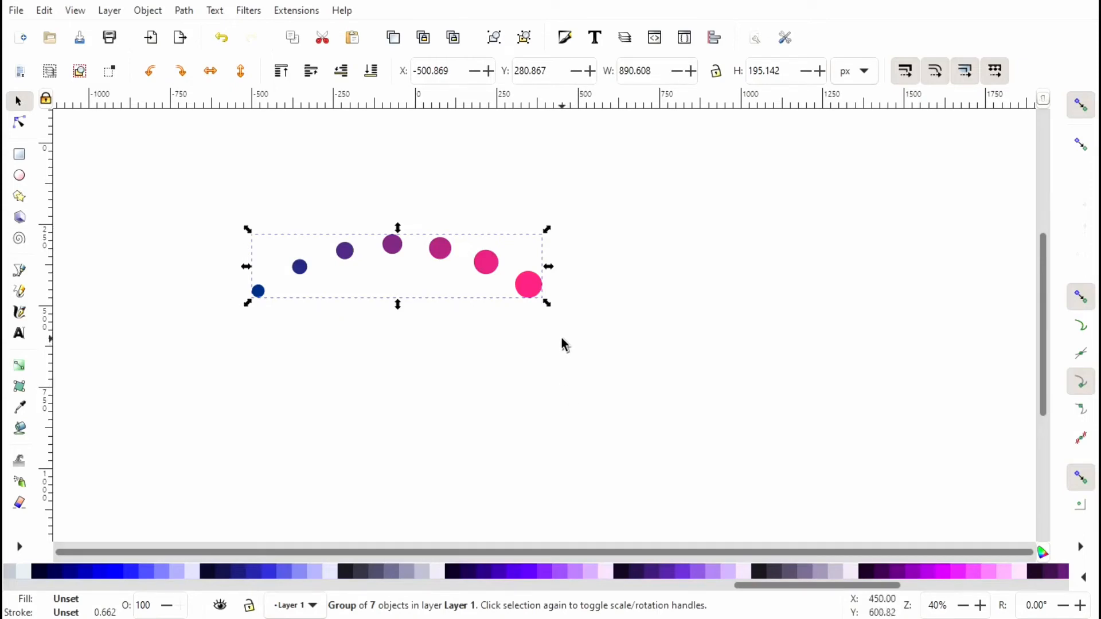
left_click_drag(548, 306, 483, 283)
left_click_drag(372, 250, 564, 254)
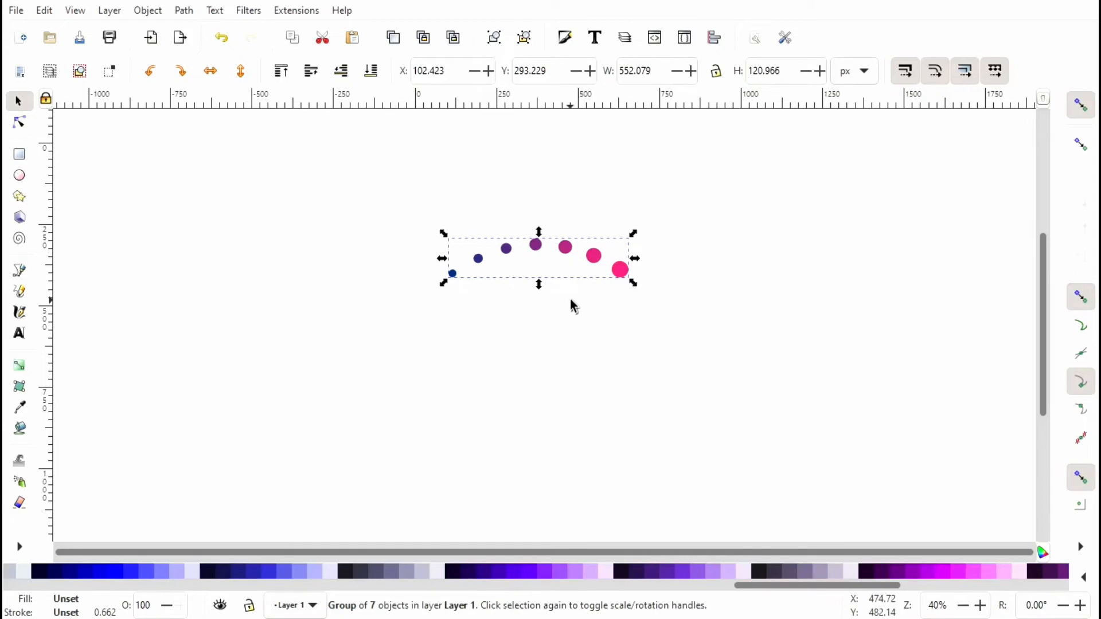
Step: Rotate the group about a quarter turn counter-clockwise so the largest pink circle is uppermost, and move it to the upper canvas
left_click(585, 262)
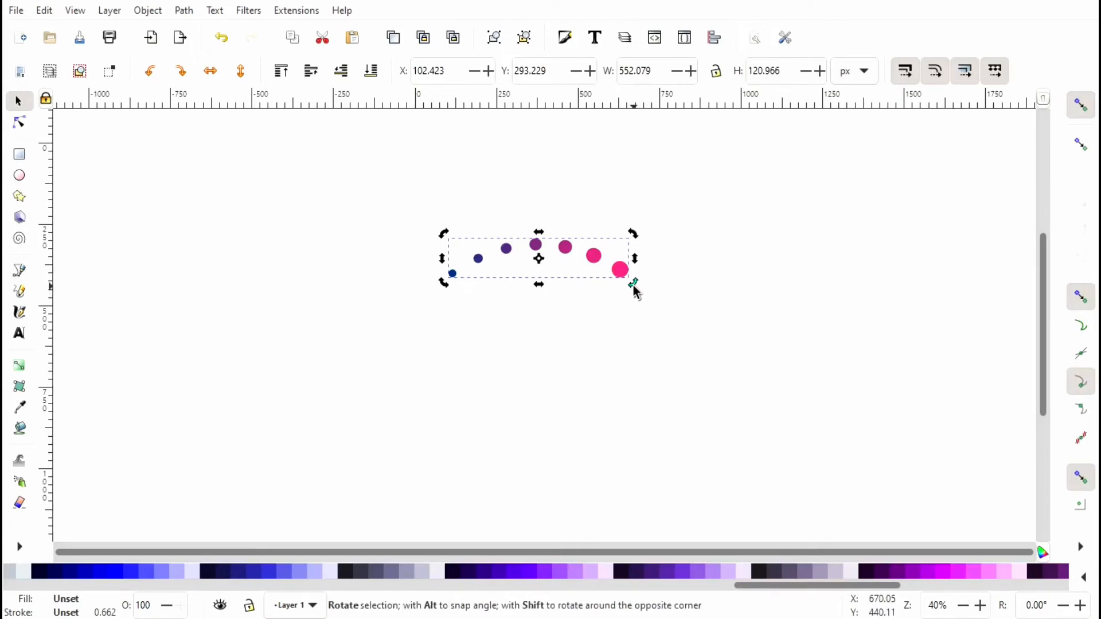
left_click_drag(635, 287, 572, 186)
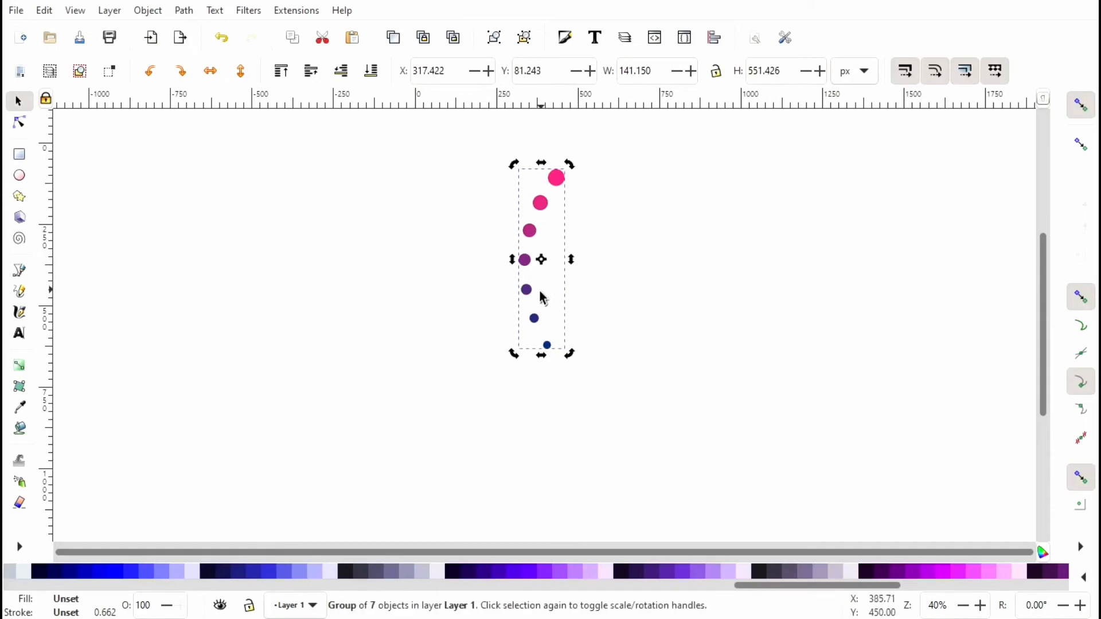
left_click_drag(530, 293, 503, 237)
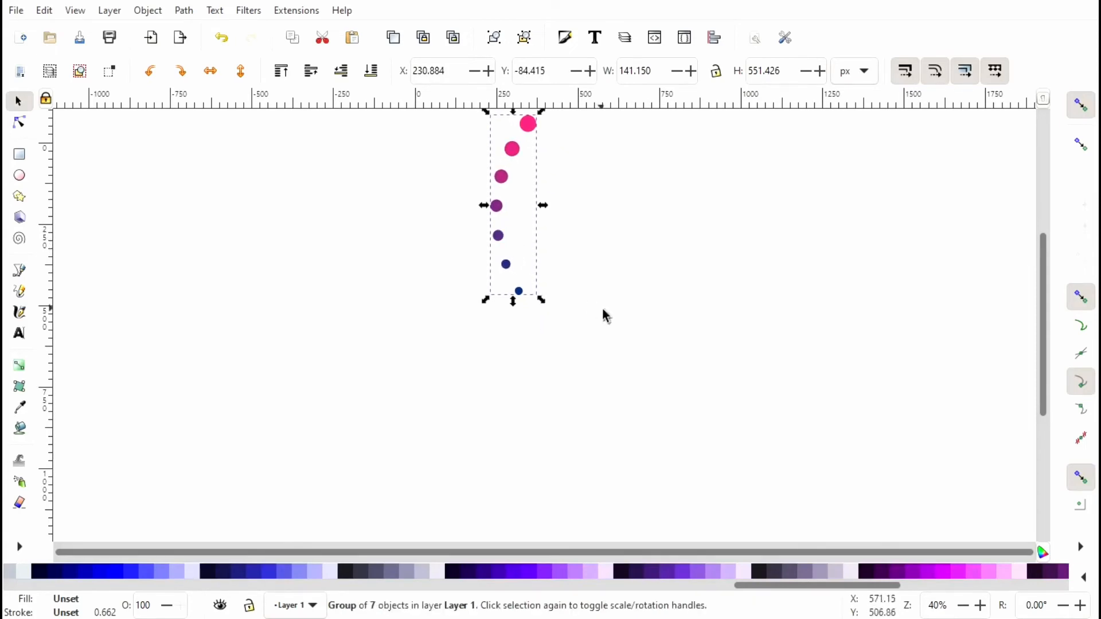
left_click(497, 206)
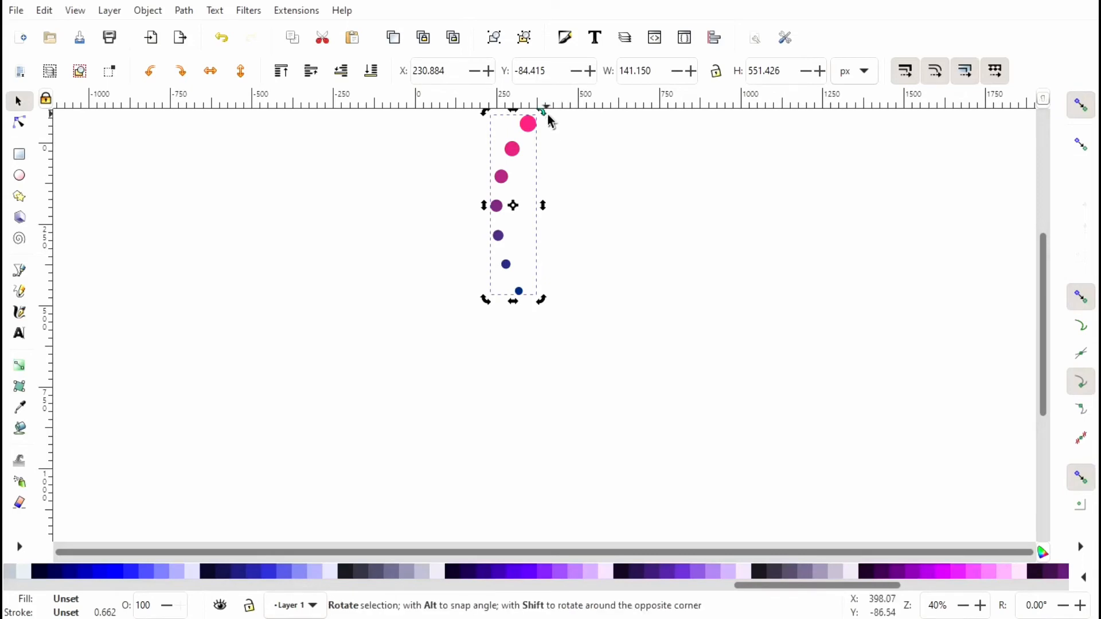
mouse_move(545, 115)
left_mouse_down()
mouse_move(575, 147)
mouse_move(575, 135)
mouse_move(518, 121)
mouse_move(537, 123)
left_mouse_up()
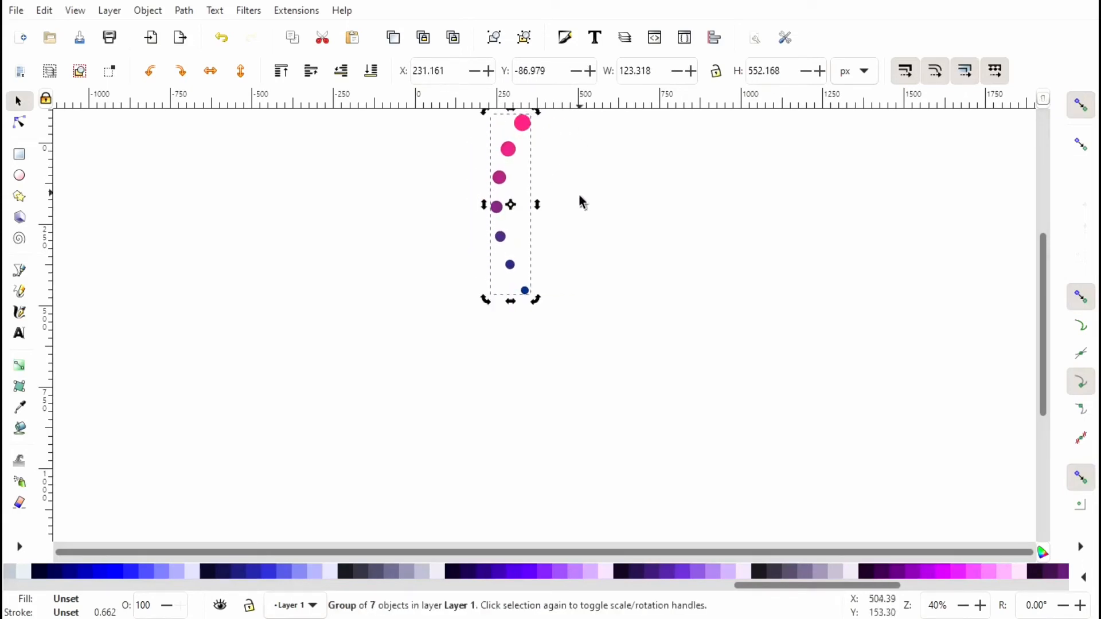
Step: Try placing the group's rotation centre to the right of the arc's middle and rotating the group around it
left_click_drag(518, 210, 582, 207)
left_click_drag(484, 132, 484, 133)
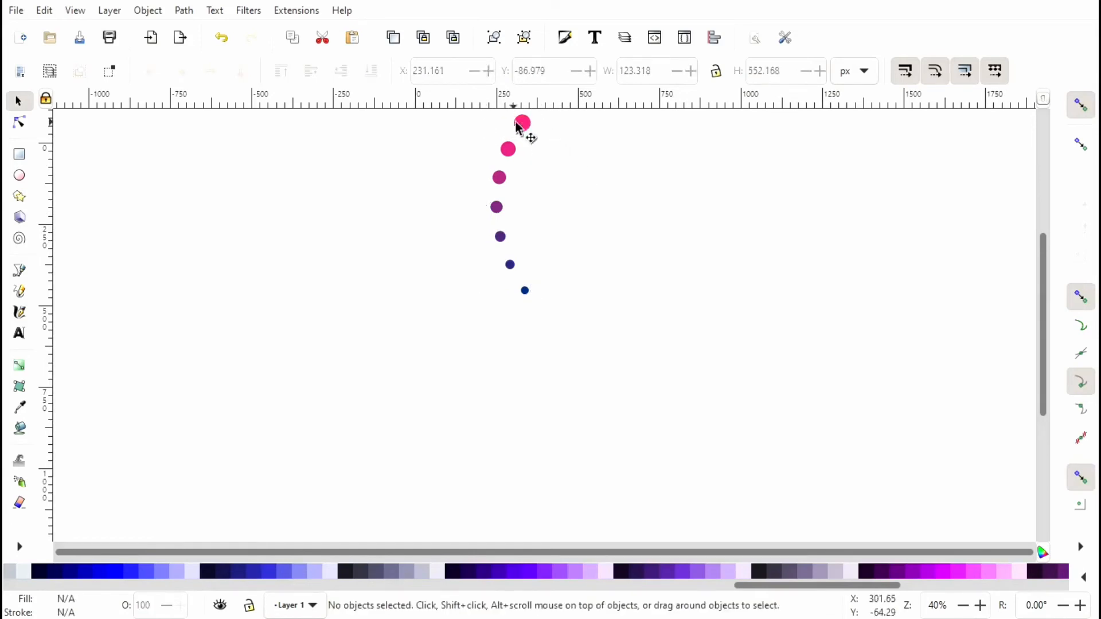
left_click(519, 127)
left_click(520, 126)
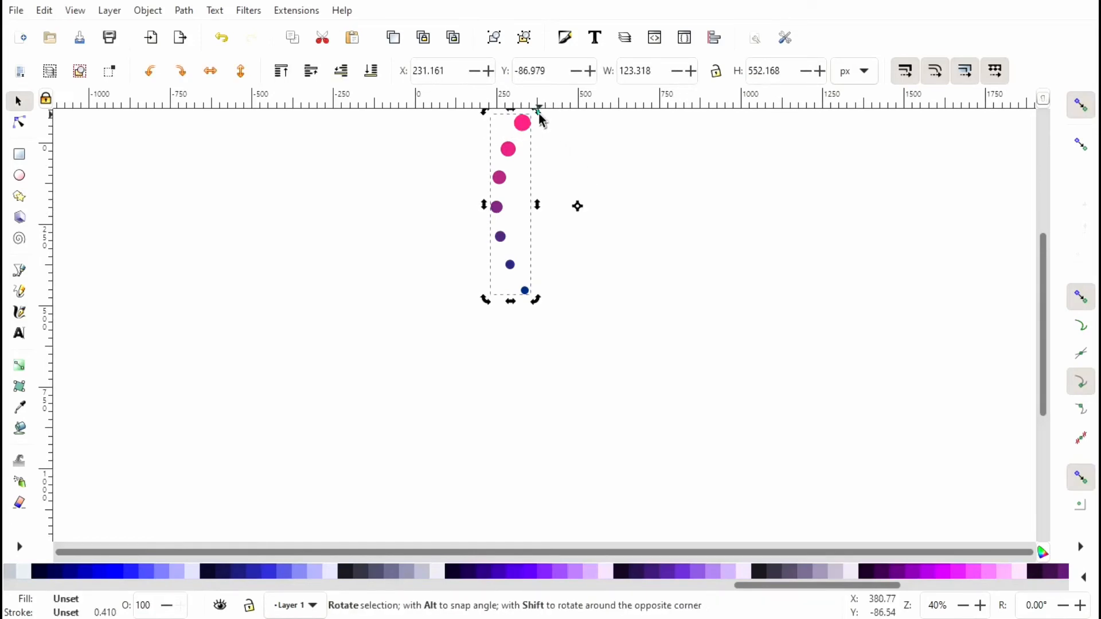
left_click_drag(538, 112, 555, 145)
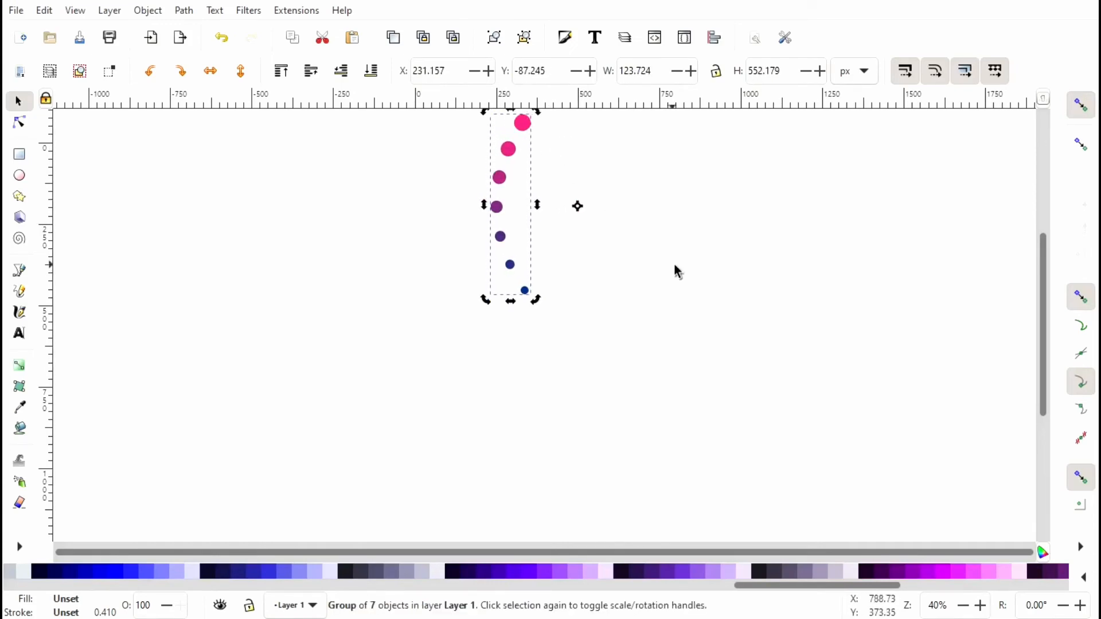
Step: Move the rotation centre just below the smallest blue circle, to about 377, 508 px, and rotate the arc slightly clockwise around it
left_click_drag(578, 208, 540, 311)
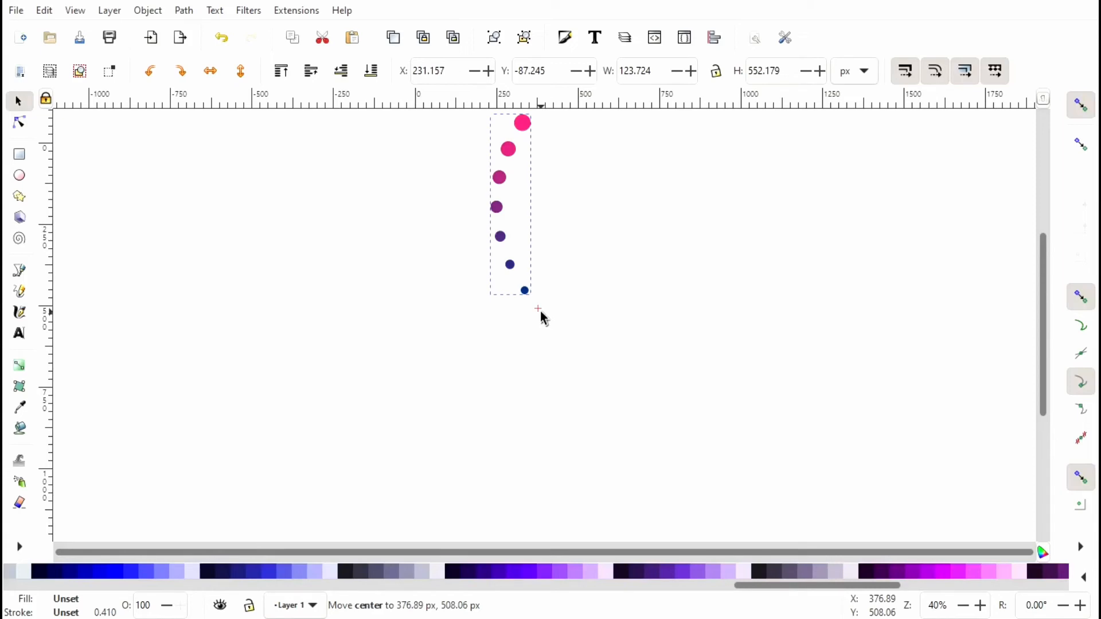
left_click_drag(540, 313, 541, 315)
left_click_drag(542, 311, 542, 311)
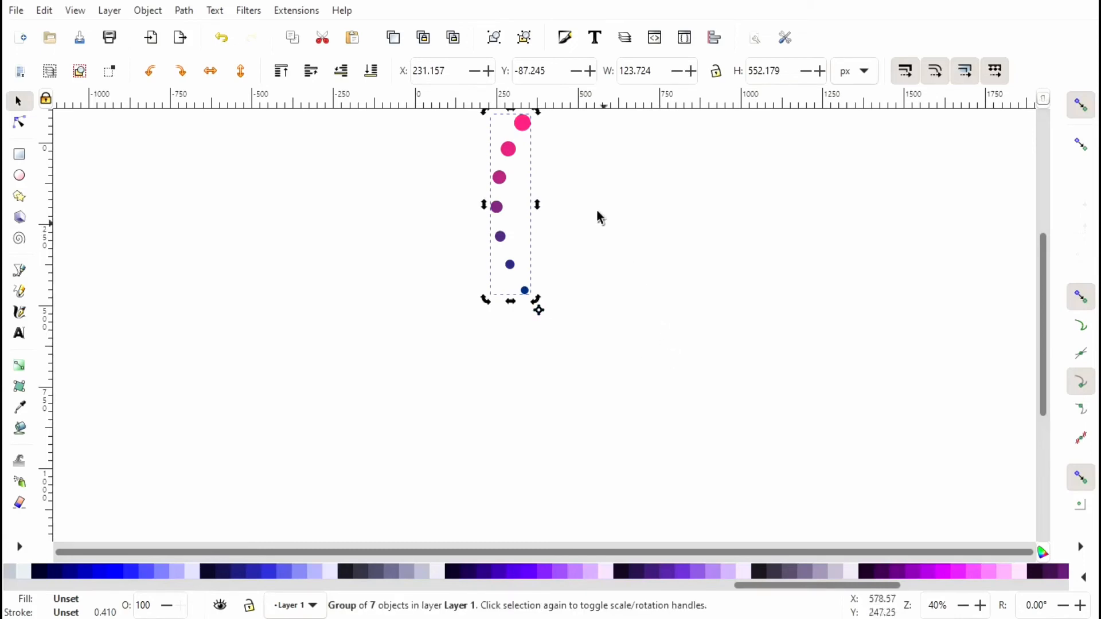
left_click_drag(535, 115, 546, 197)
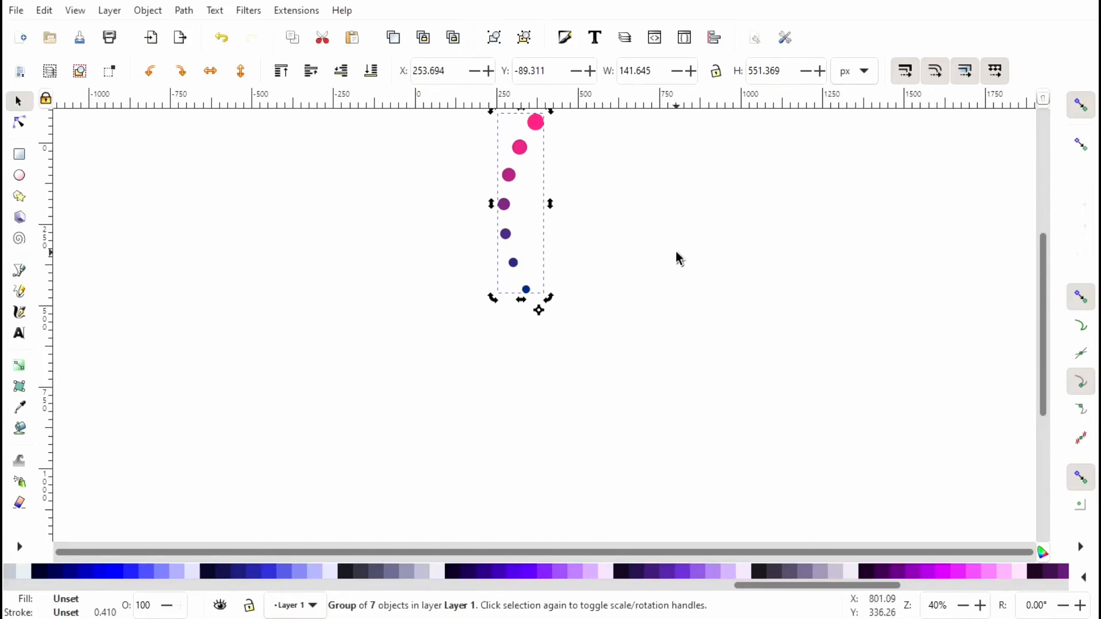
Step: Duplicate the arc, rotate the copy 15° clockwise around the rotation centre, and leave the rotated group selected with rotation handles
key("ctrl")
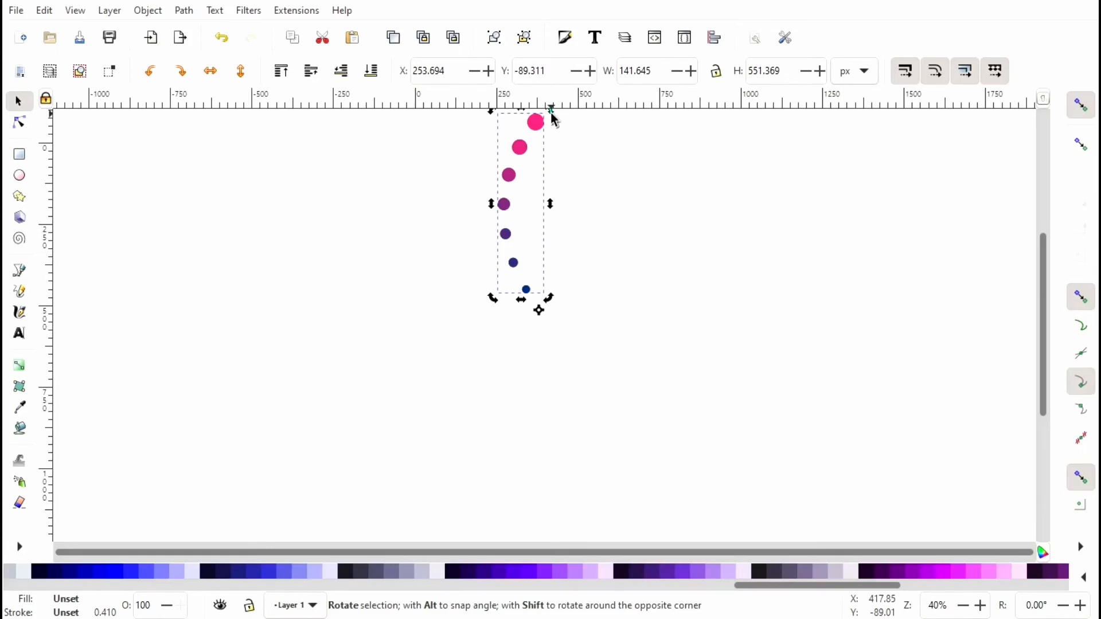
left_click_drag(551, 113, 588, 133)
left_click(587, 133, "ctrl")
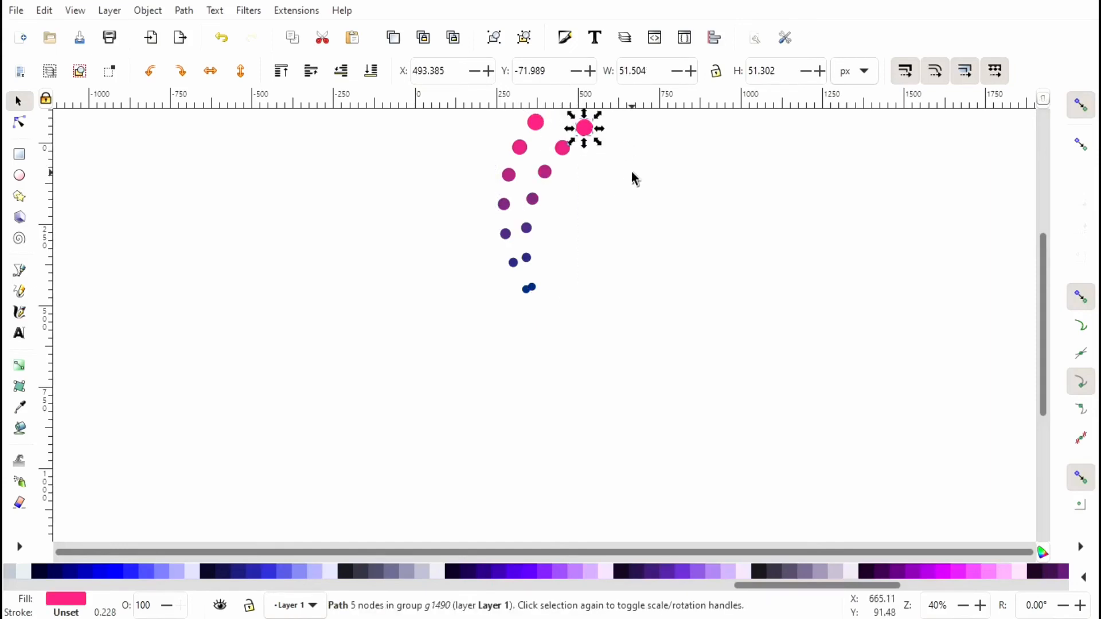
left_click(566, 152)
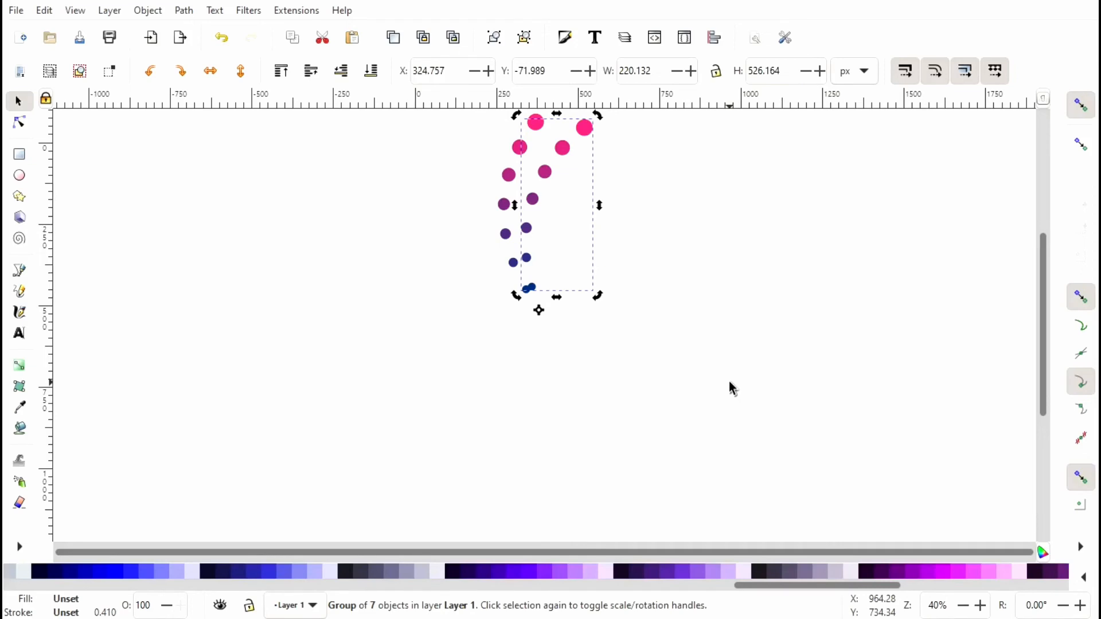
Step: Continue adding copies of the arc in 15° clockwise increments around the same centre until 24 arcs form a full circle
key("ctrl")
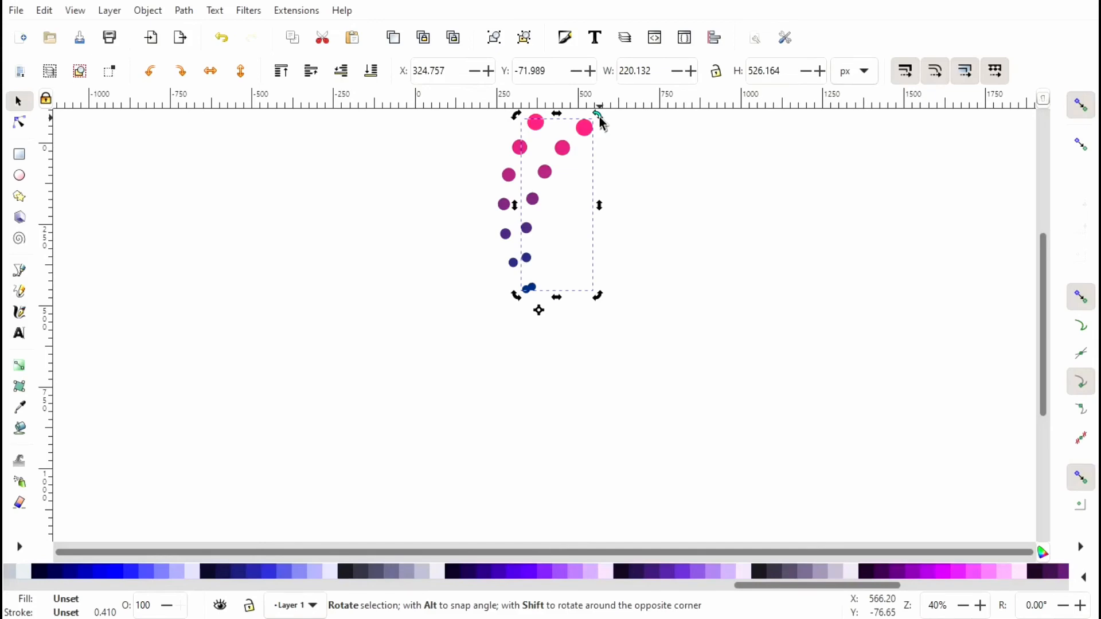
left_click_drag(599, 117, 638, 167)
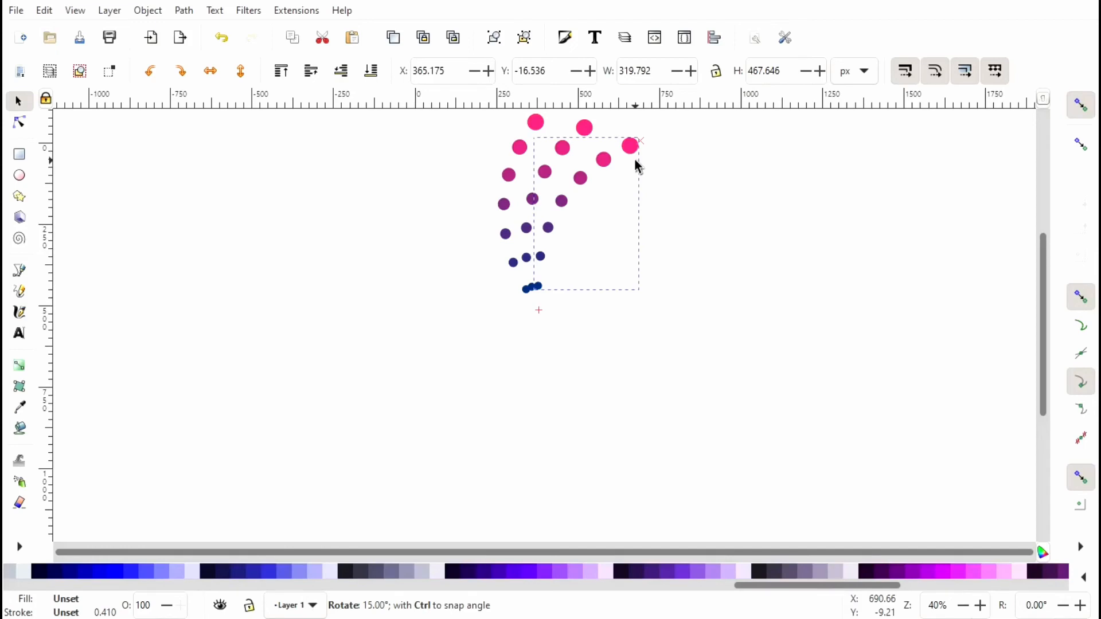
left_click_drag(638, 166, 638, 165)
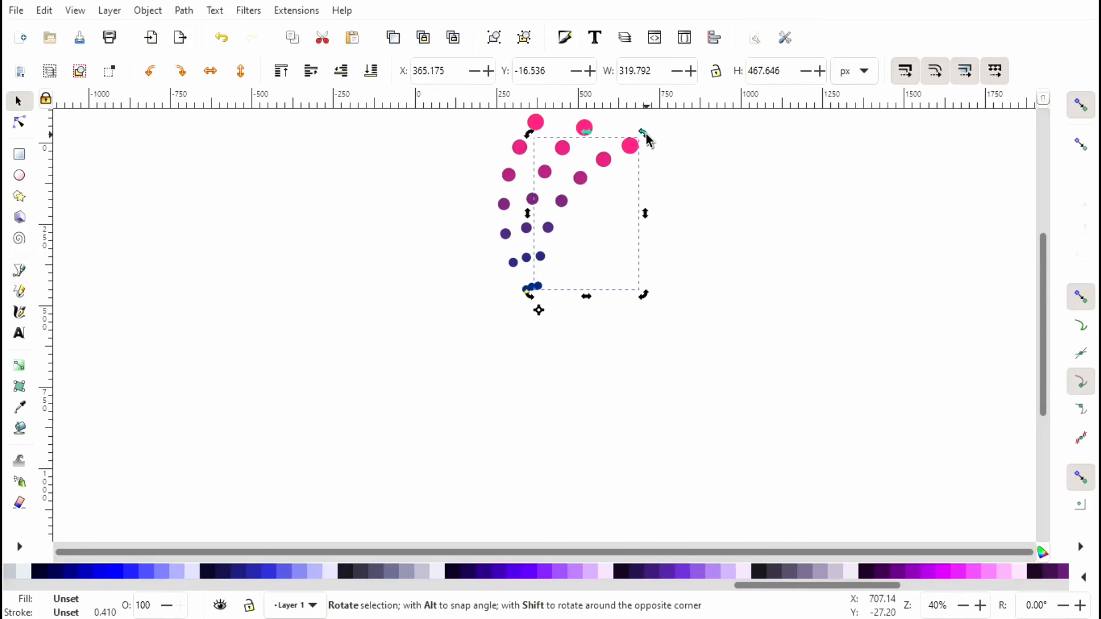
left_click_drag(647, 139, 727, 244)
left_click_drag(727, 244, 738, 293)
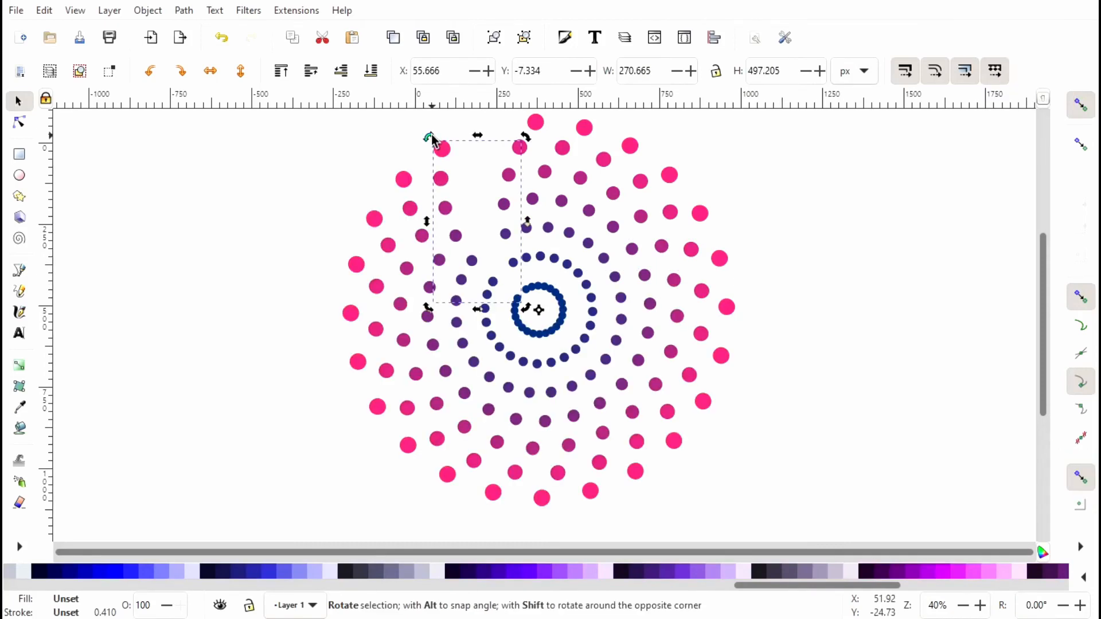
left_click_drag(433, 136, 461, 109)
left_click(904, 365)
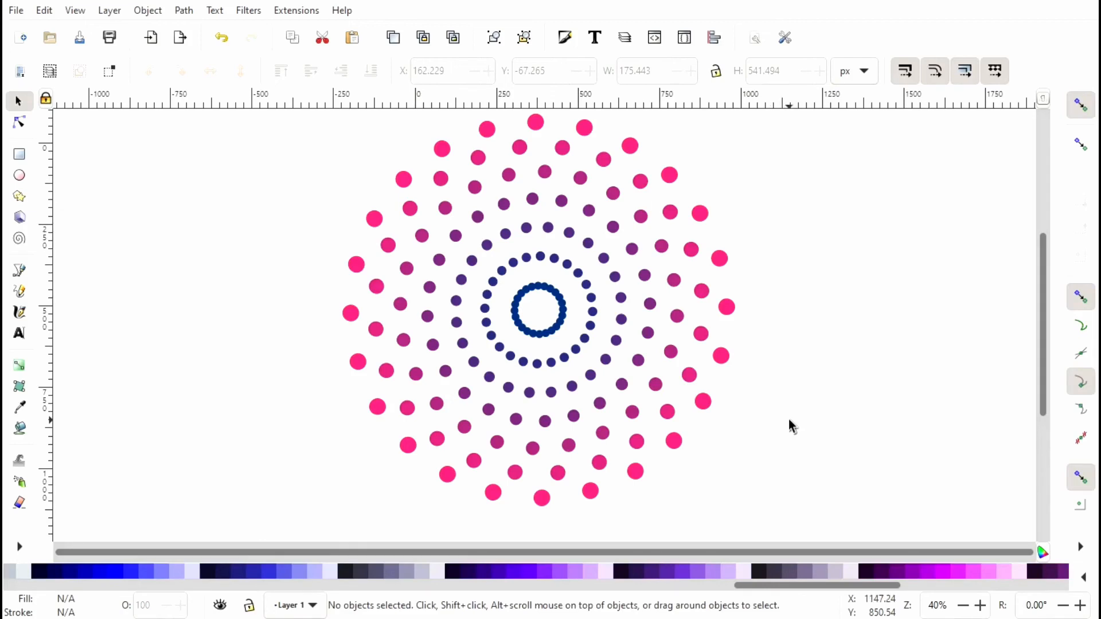
Step: Examine the separate arc groups that make up the circular pattern by selecting several of them around the centre
scroll(790, 322, "down", 2, "ctrl")
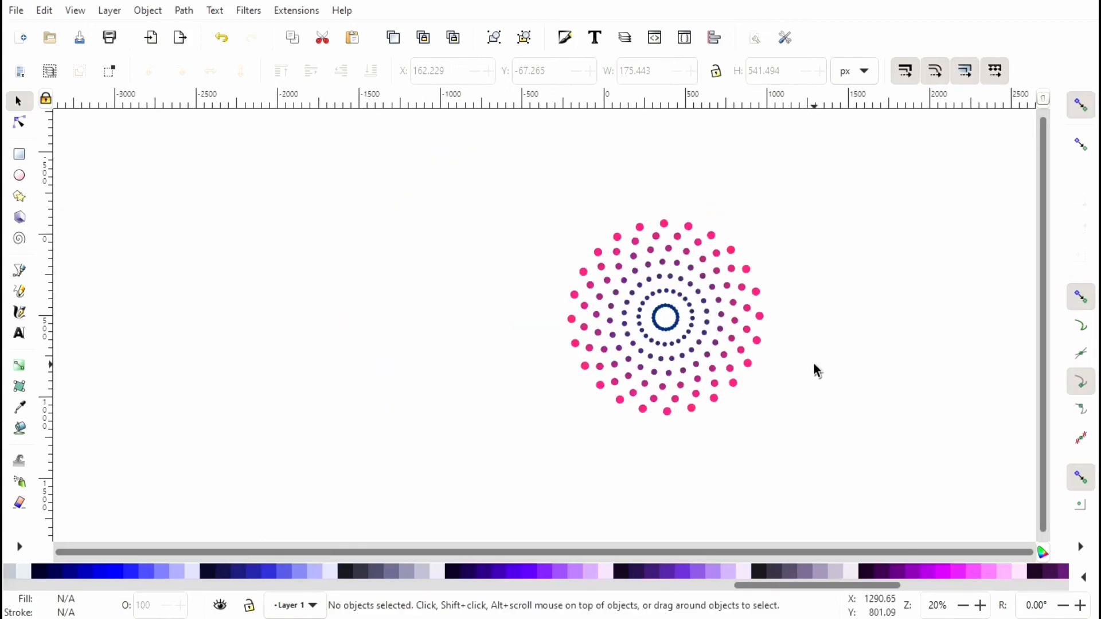
scroll(815, 366, "right", 4, "shift")
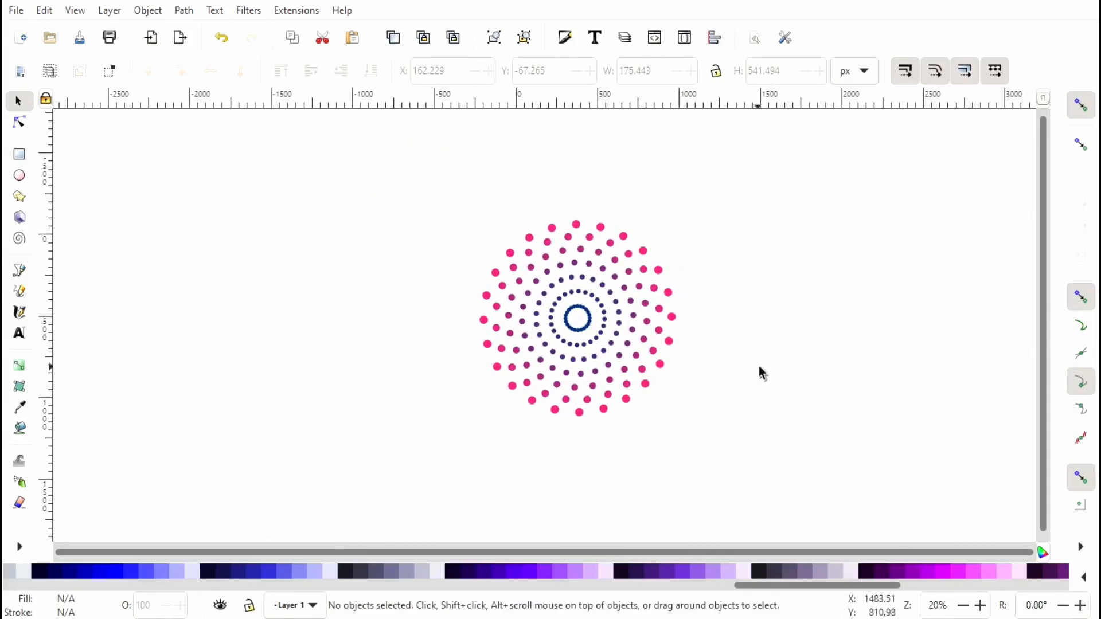
left_click(625, 294)
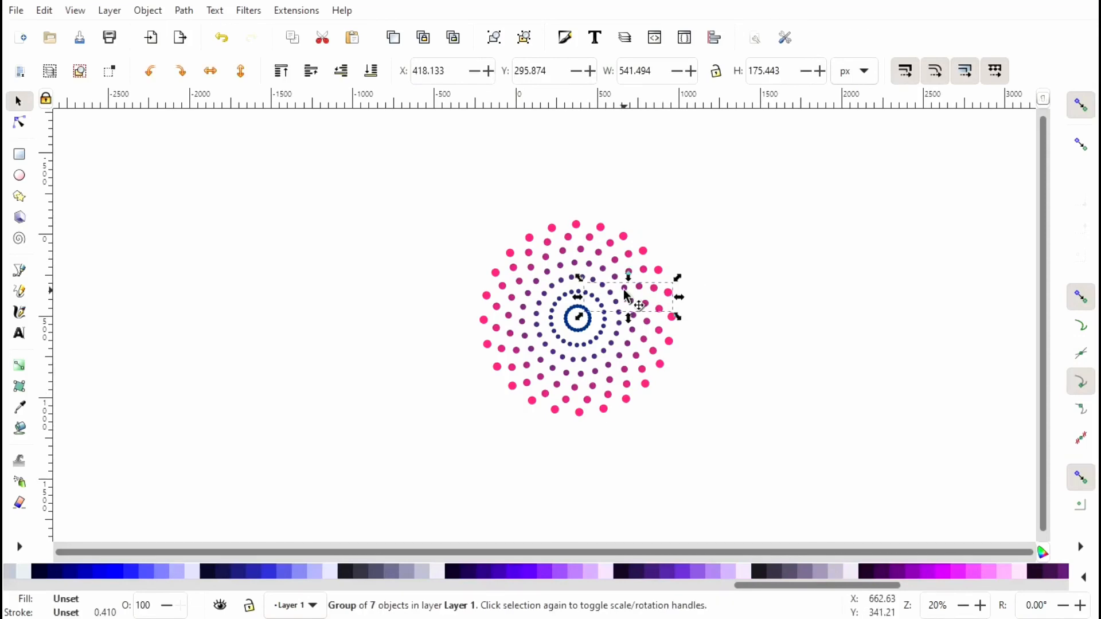
left_click(613, 276)
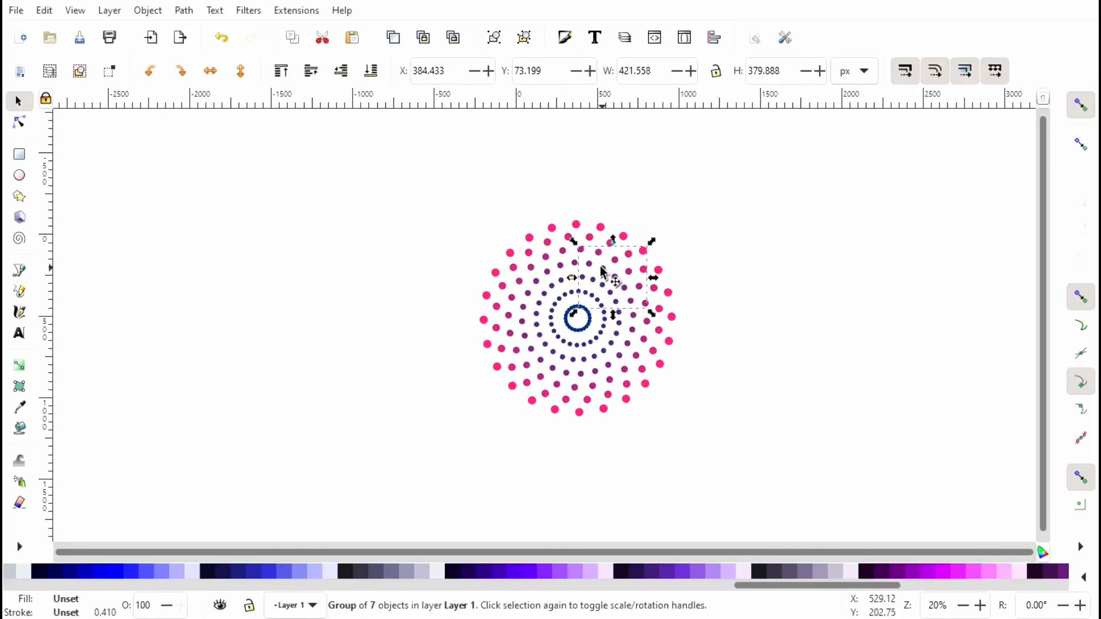
left_click(569, 259)
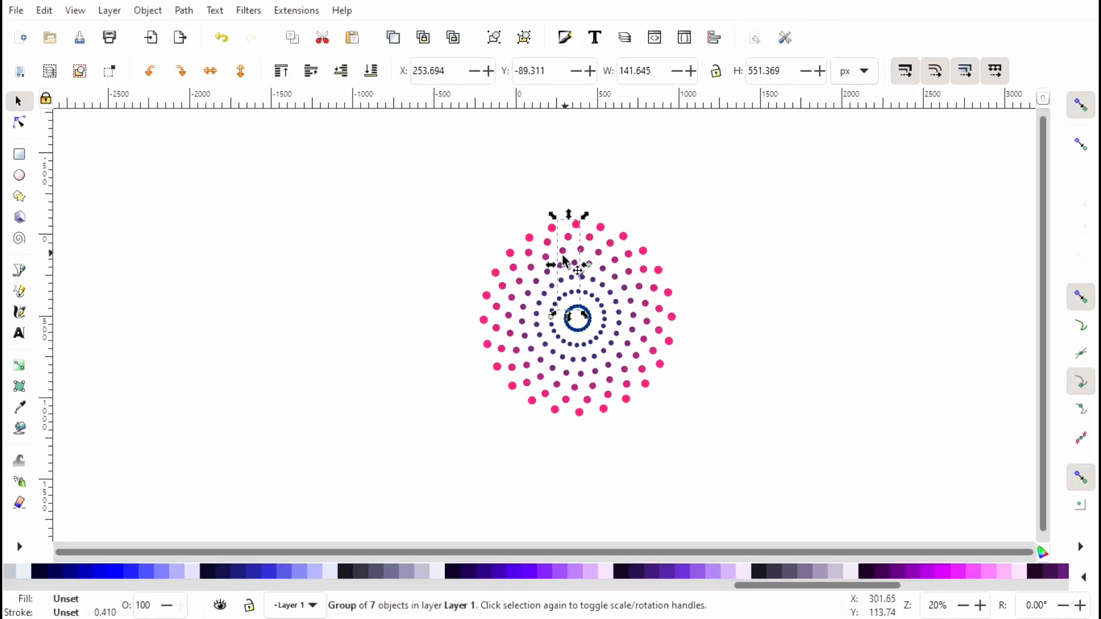
left_click(532, 286)
left_click(512, 317)
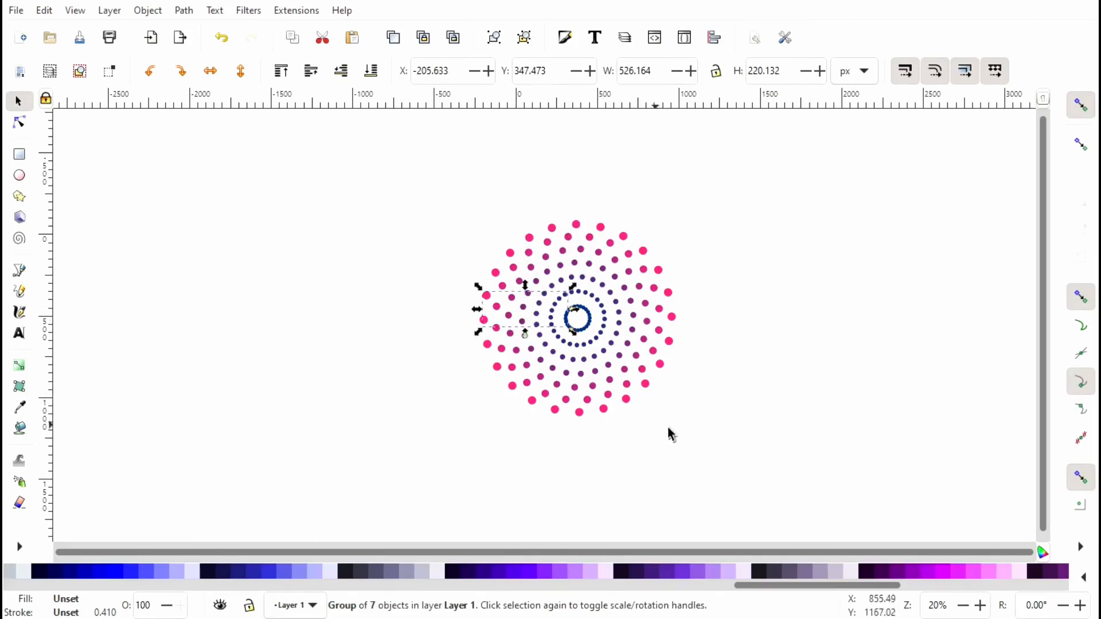
left_click(681, 431)
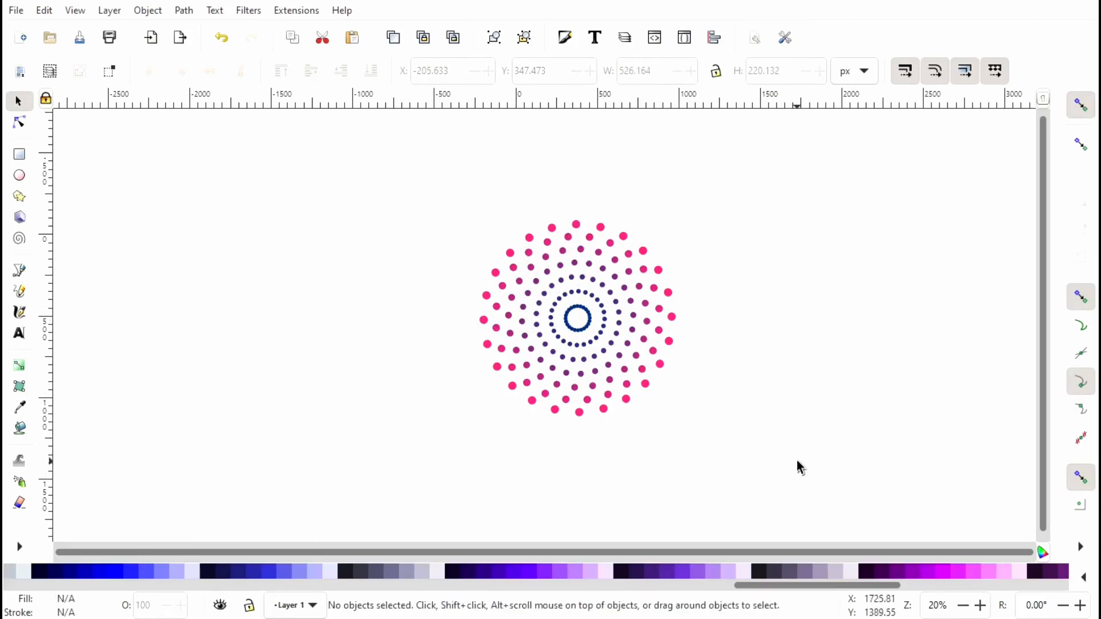
Step: Select all 24 arcs of the circular pattern and group them into one object
left_click_drag(747, 463, 427, 190)
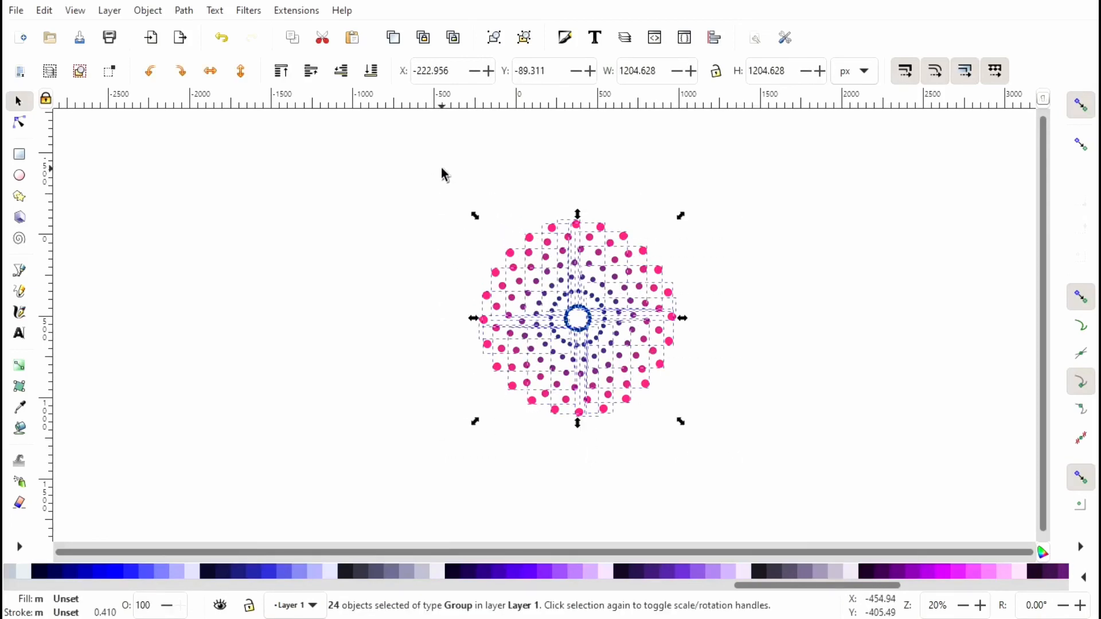
left_click(150, 10)
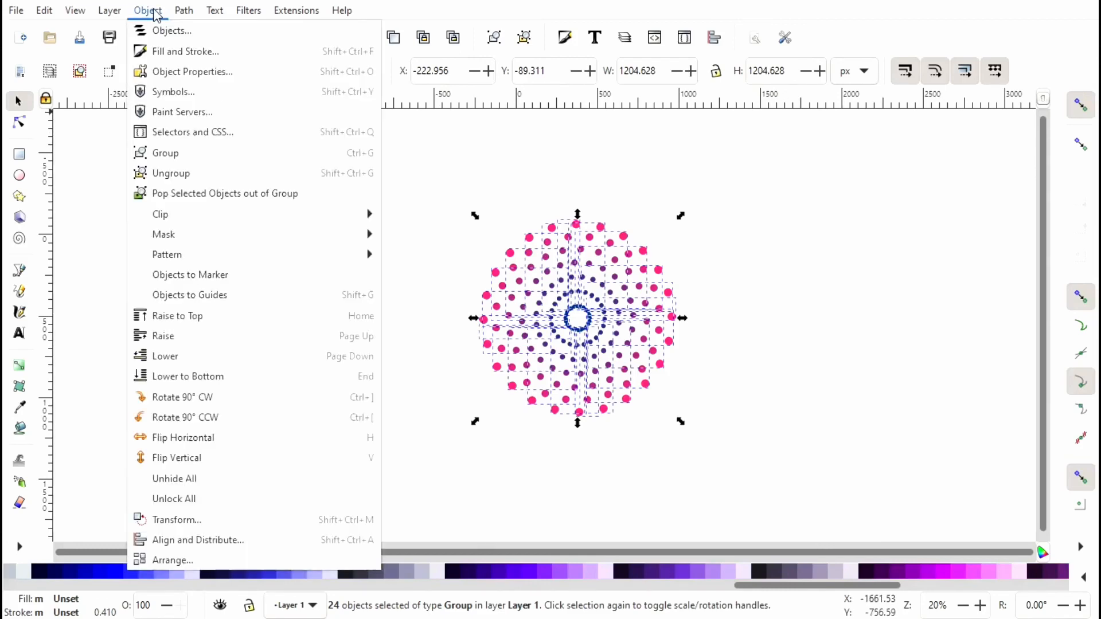
left_click(186, 154)
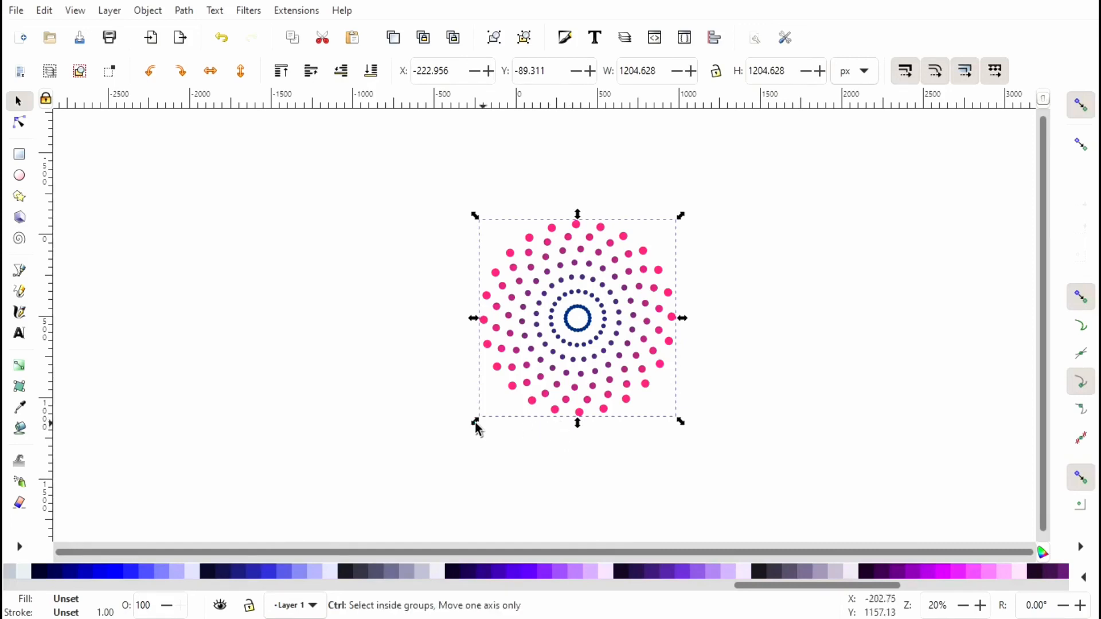
Step: Enlarge the grouped pattern proportionally to about 2100 px wide, reposition it at about X -1069, Y -544 px, and deselect it
left_click_drag(474, 423, 174, 484)
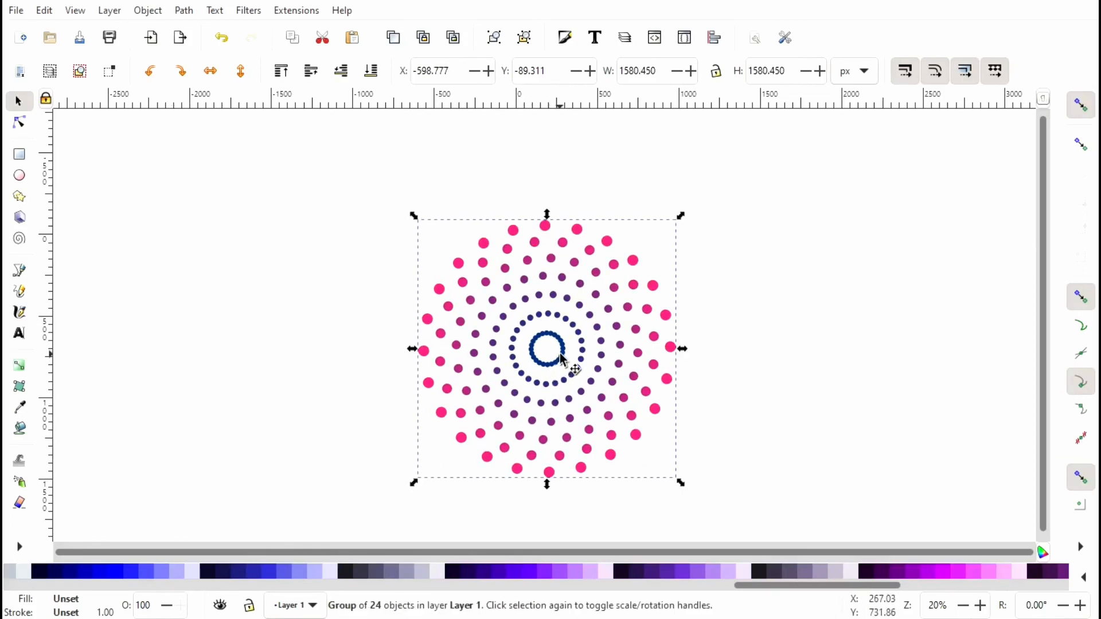
left_click_drag(561, 359, 517, 304)
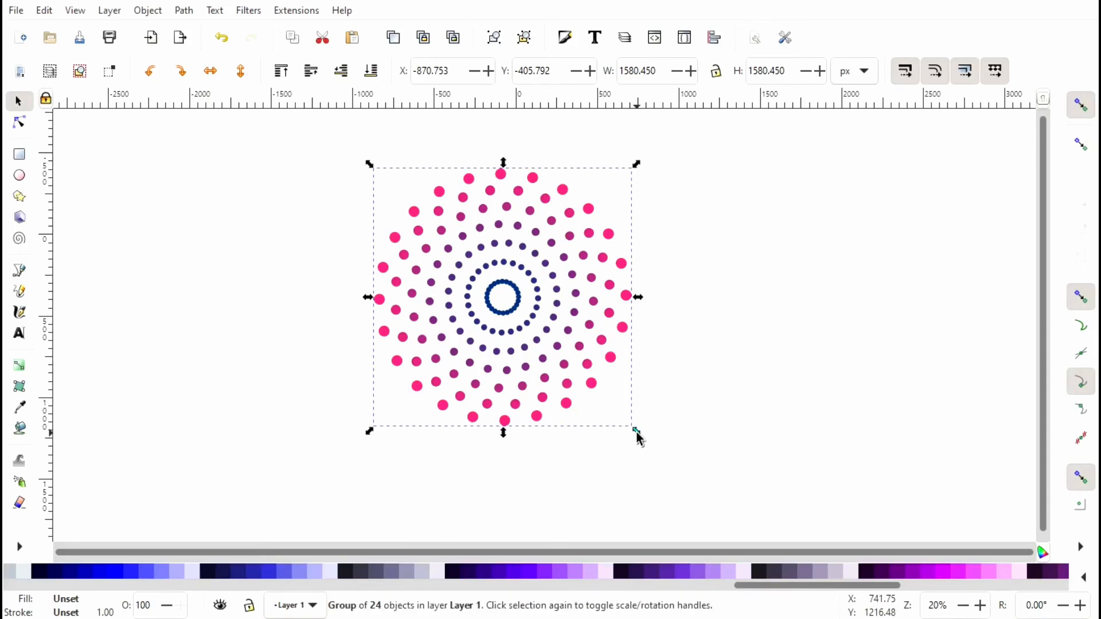
left_click_drag(637, 434, 785, 518)
left_click_drag(552, 357, 520, 334)
left_click(840, 356)
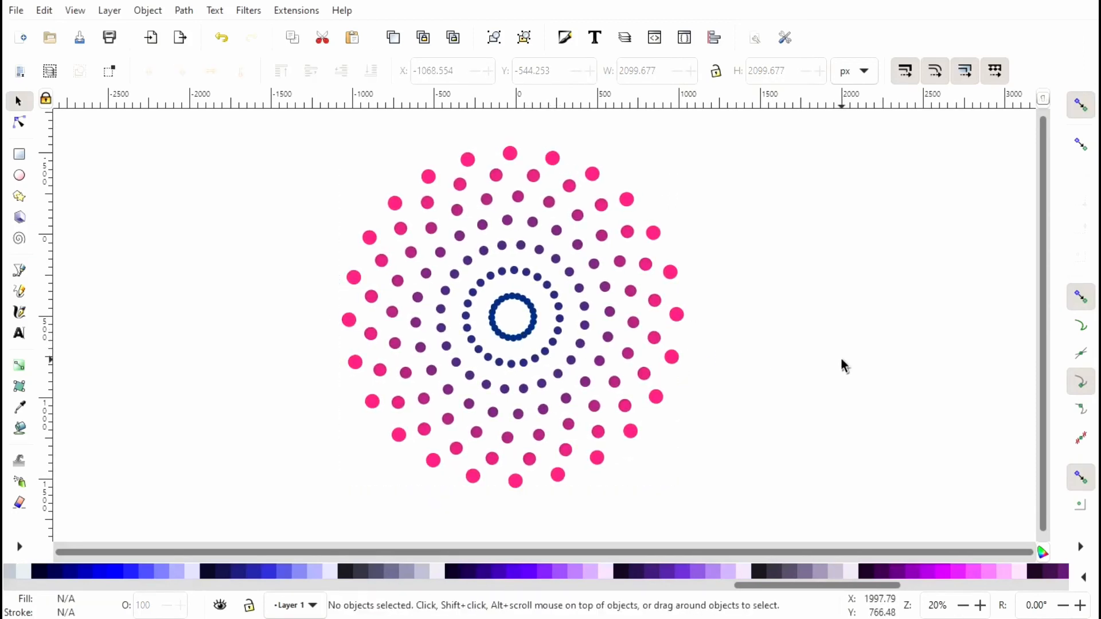